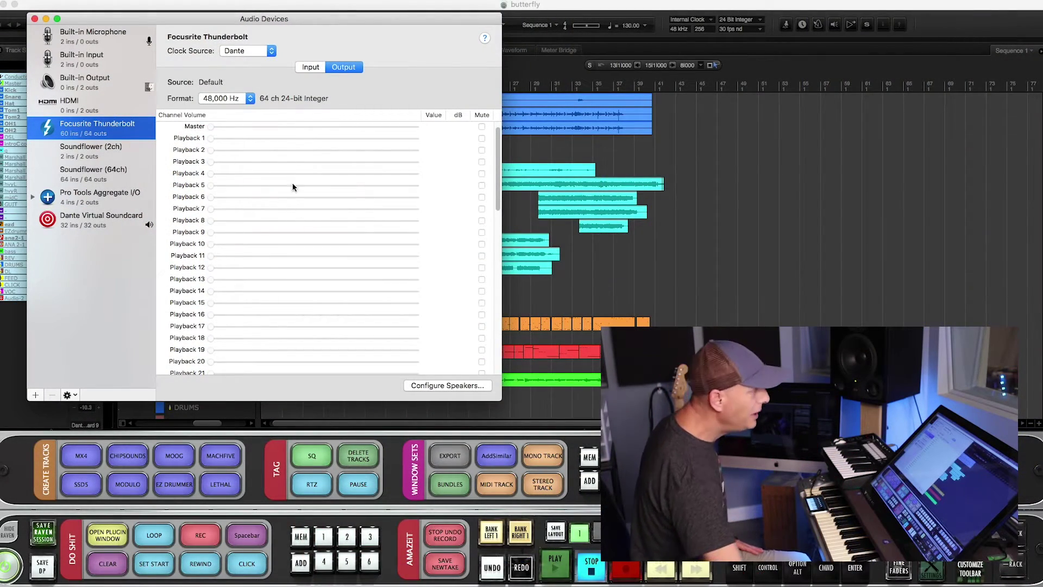
Step: Show the MIDI Studio window higher on screen, open the Network setup, and dismiss the iPhone alert
left_click(166, 5)
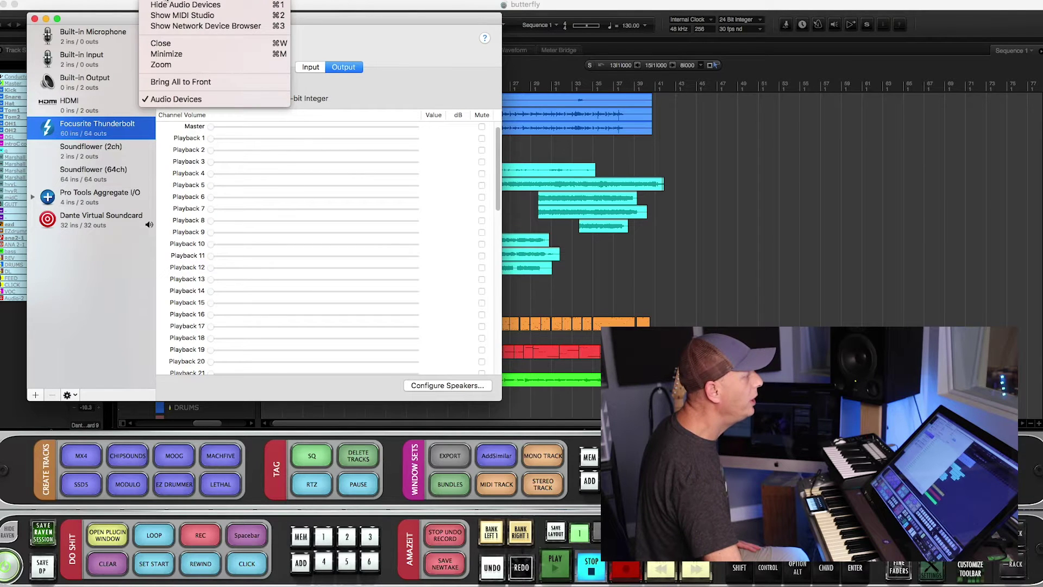
left_click(167, 16)
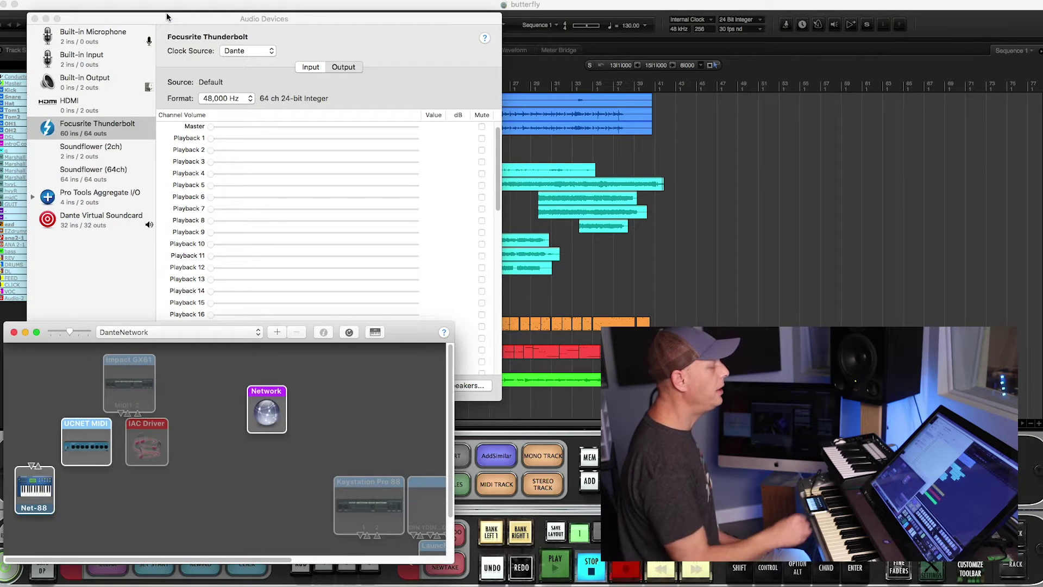
left_click_drag(408, 339, 433, 299)
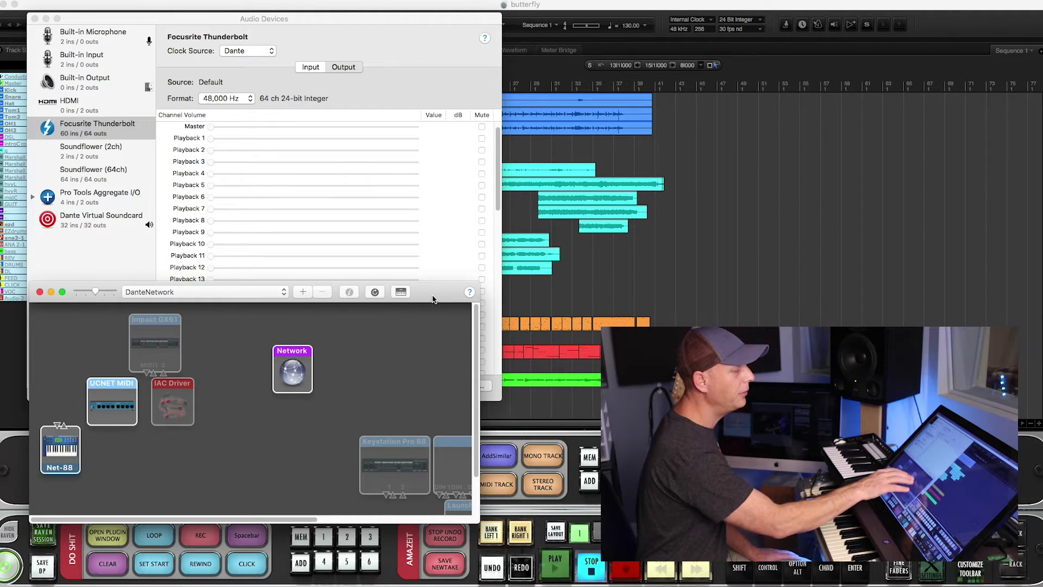
left_click(293, 372)
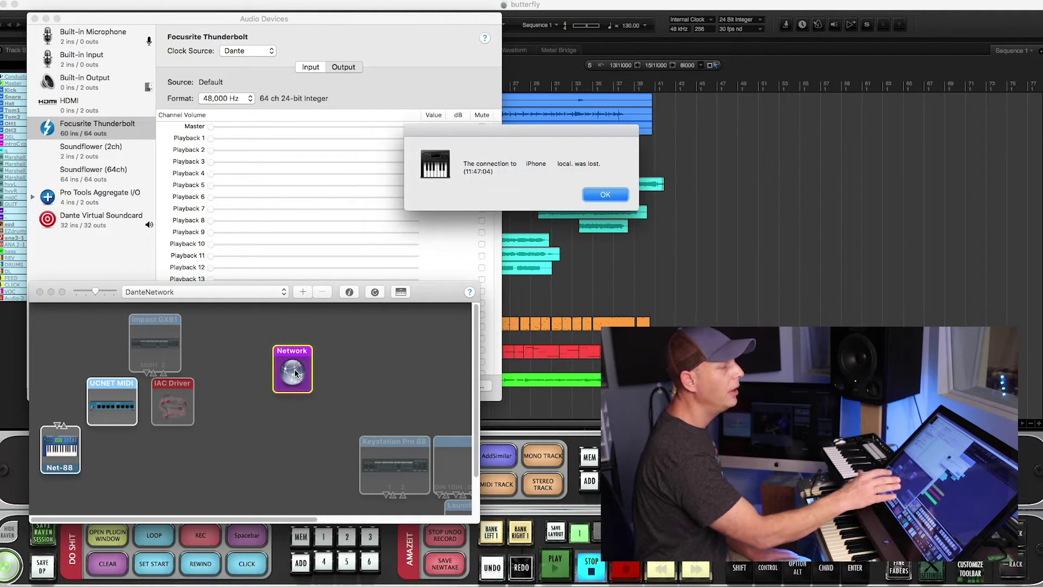
left_click(605, 194)
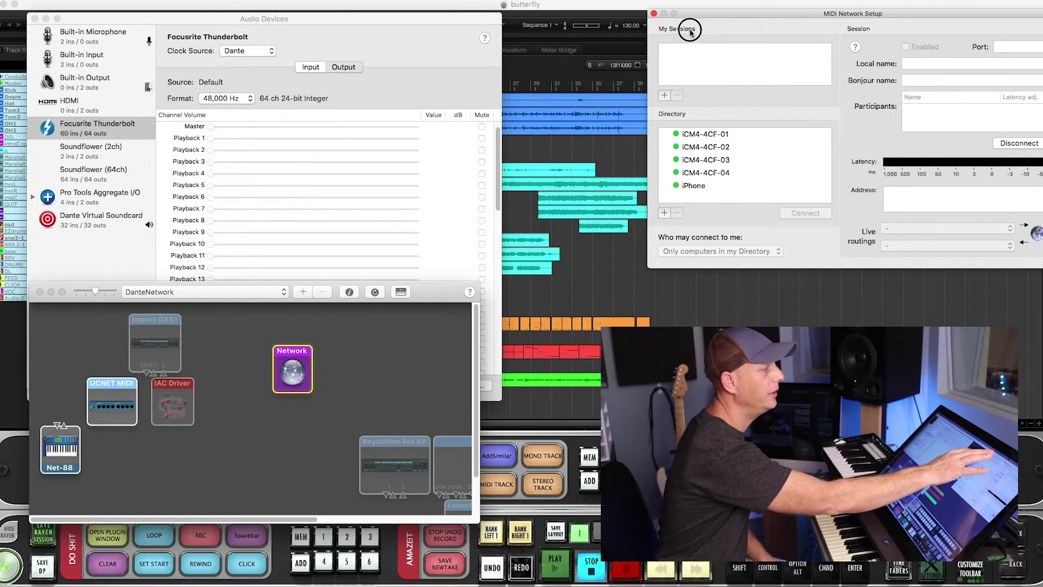
Step: Move the MIDI Network Setup window toward the centre of the screen
left_click_drag(714, 14, 574, 88)
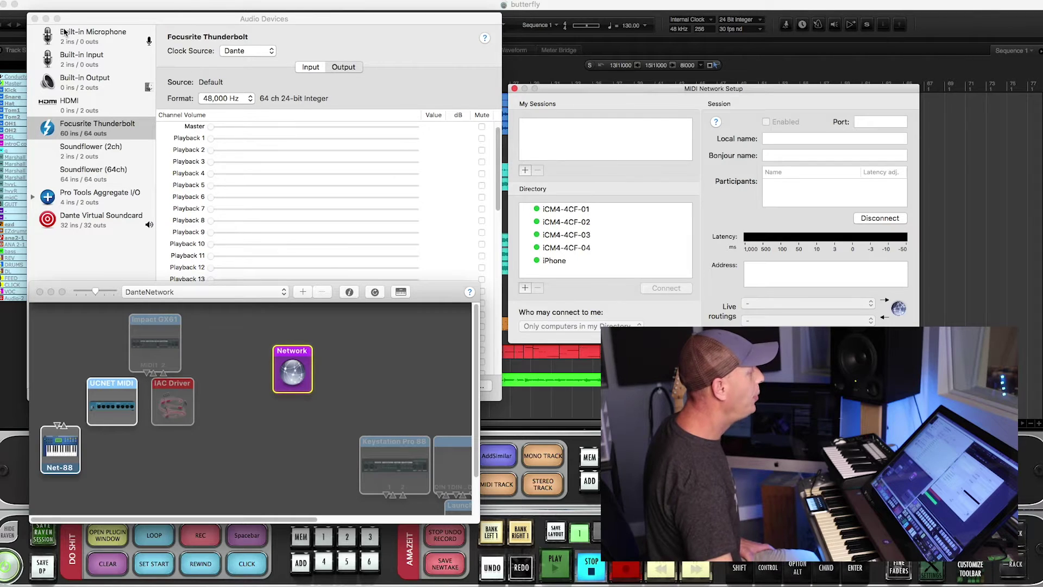
Step: Close the Audio Devices window and bring iConnectivity iConfig to the front
left_click(35, 19)
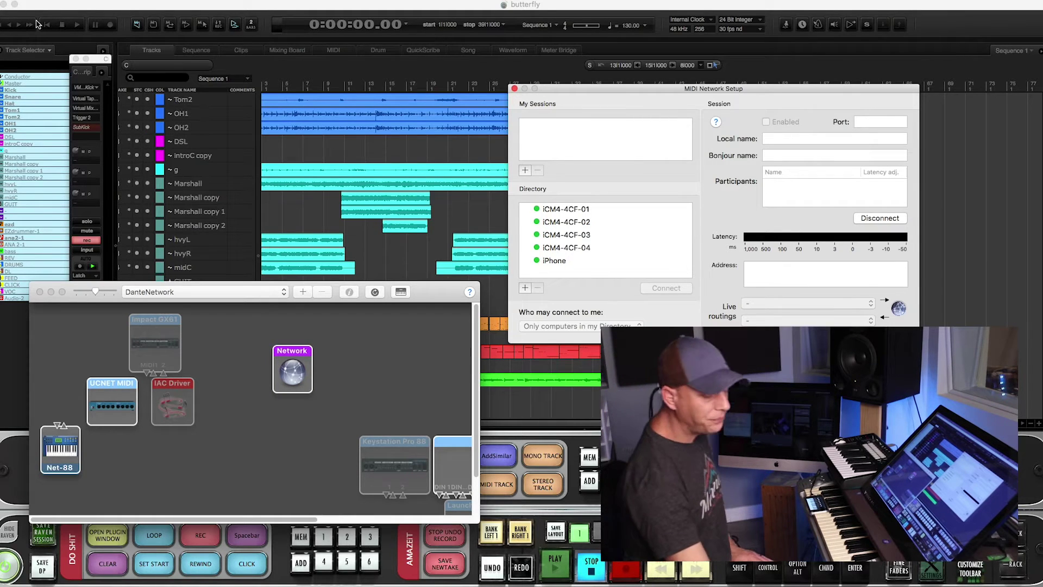
mouse_move(489, 582)
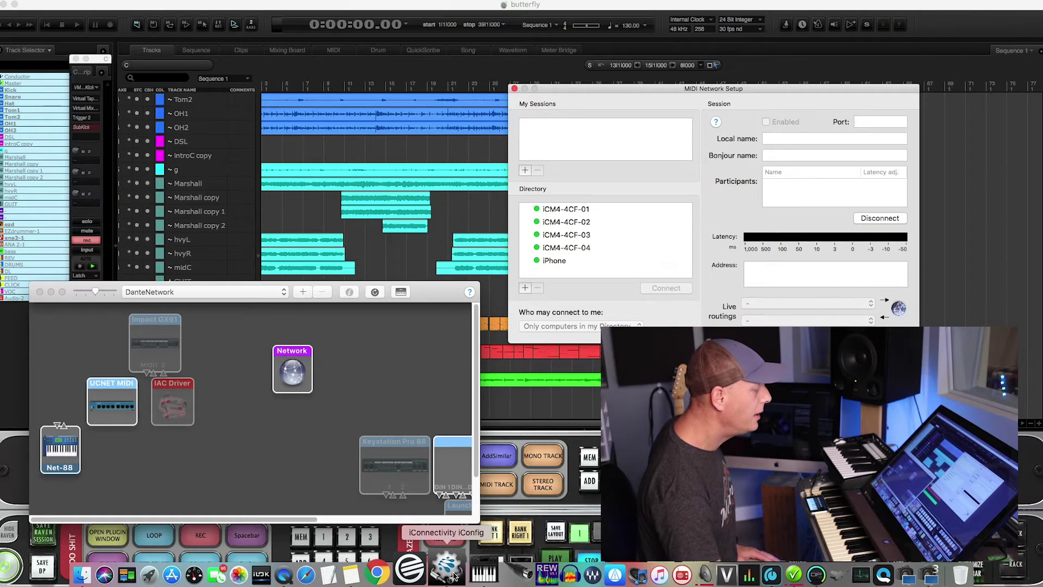
left_click(453, 575)
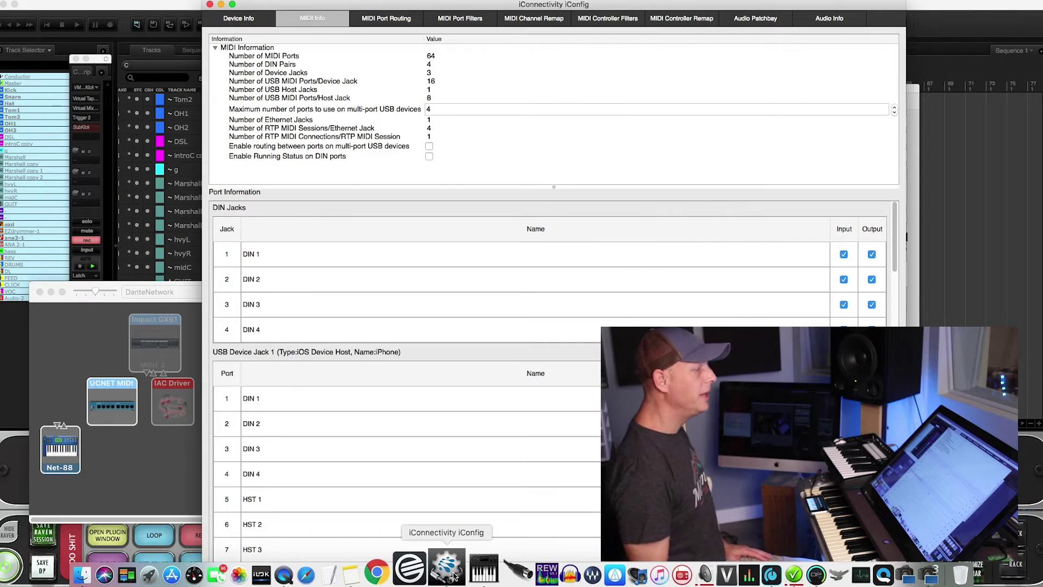
Step: Reread the current settings from the iConnectMIDI4+ on the Device Info page
left_click(207, 17)
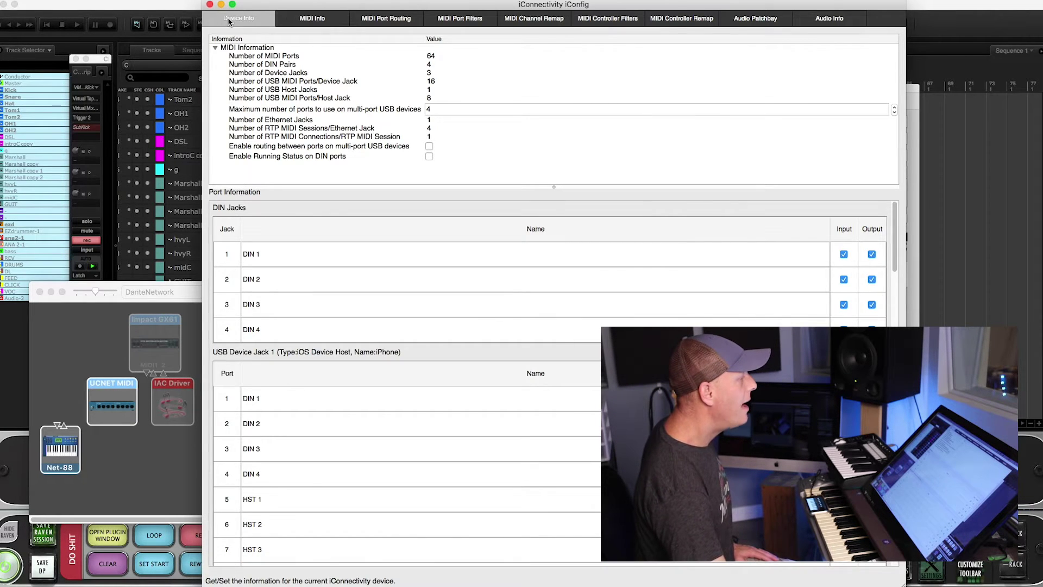
left_click(217, 15)
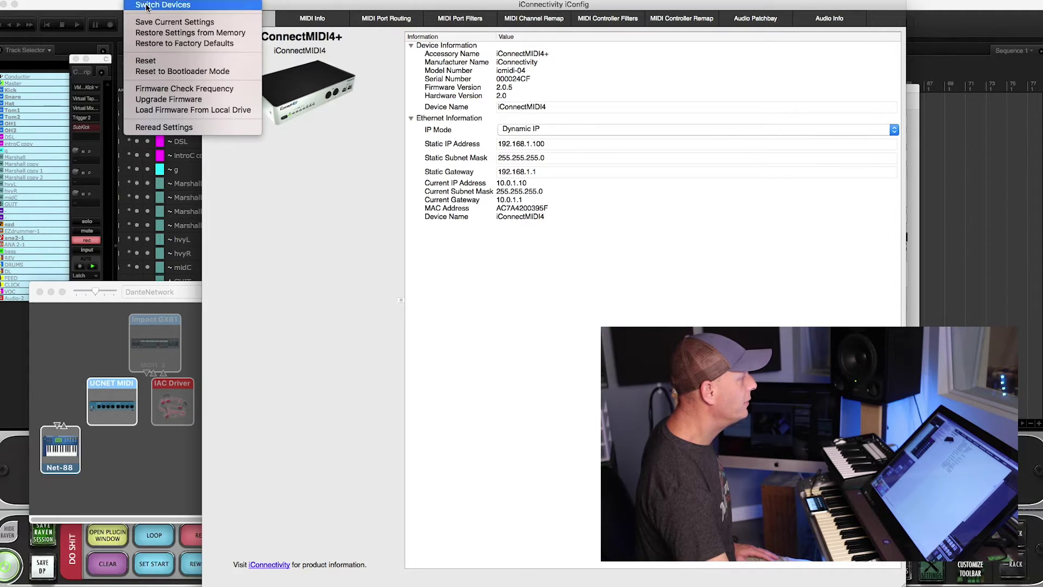
left_click(180, 128)
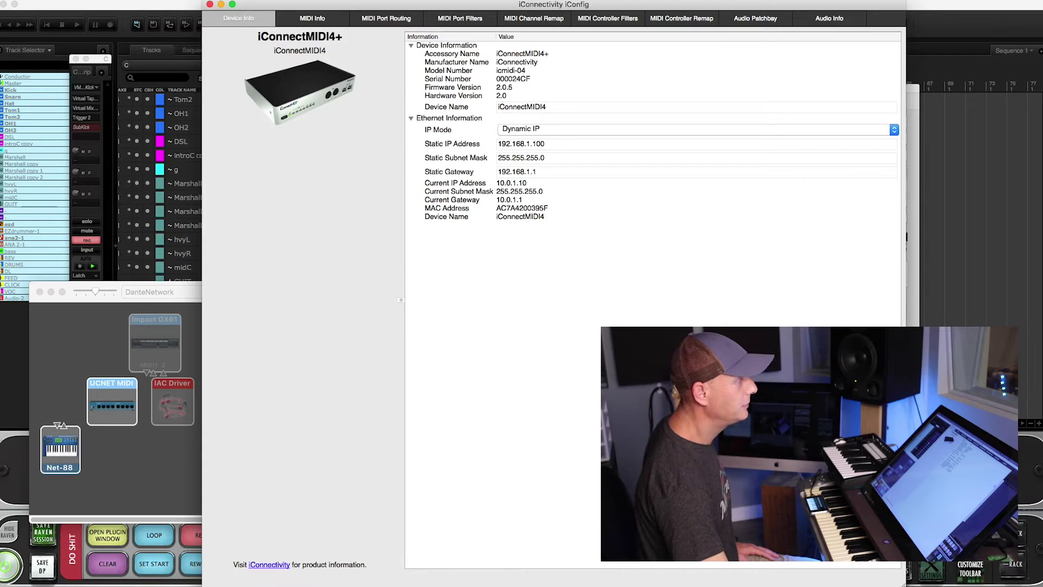
Step: Review the MIDI Info port list, including the four iCM4-4CF network sessions
left_click(325, 22)
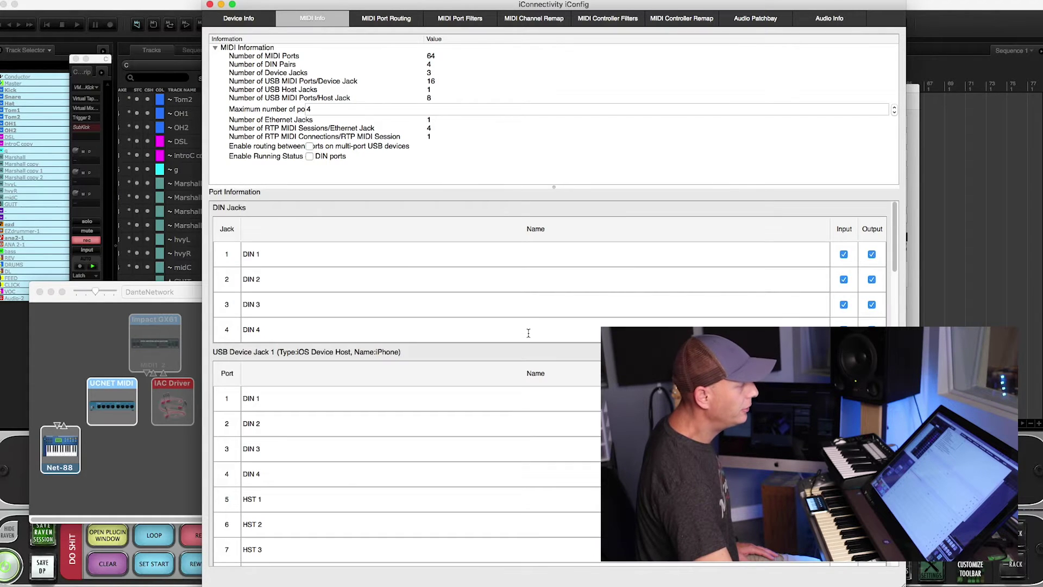
scroll(528, 333, "down", 3)
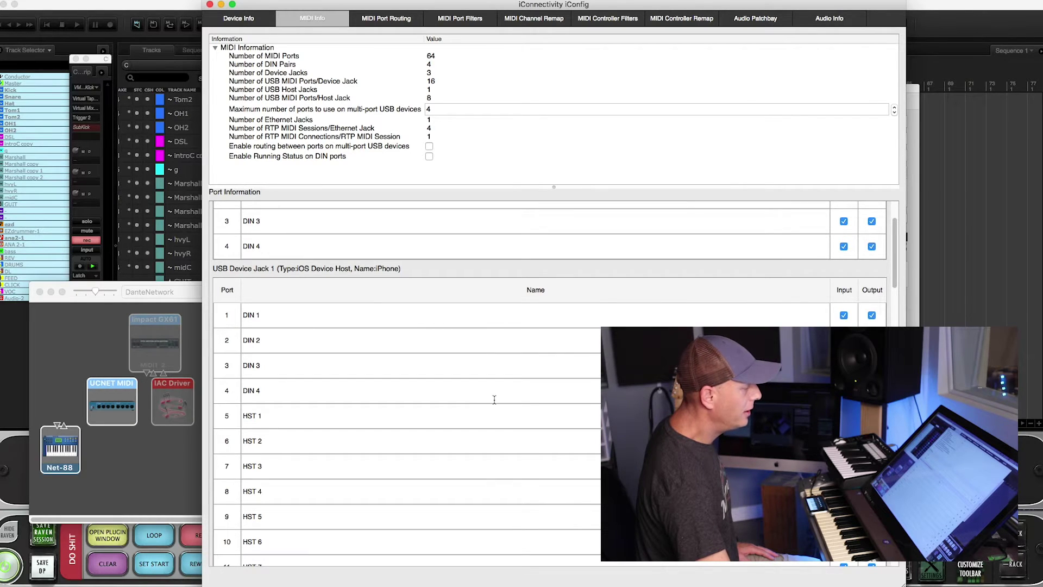
scroll(495, 399, "down", 2)
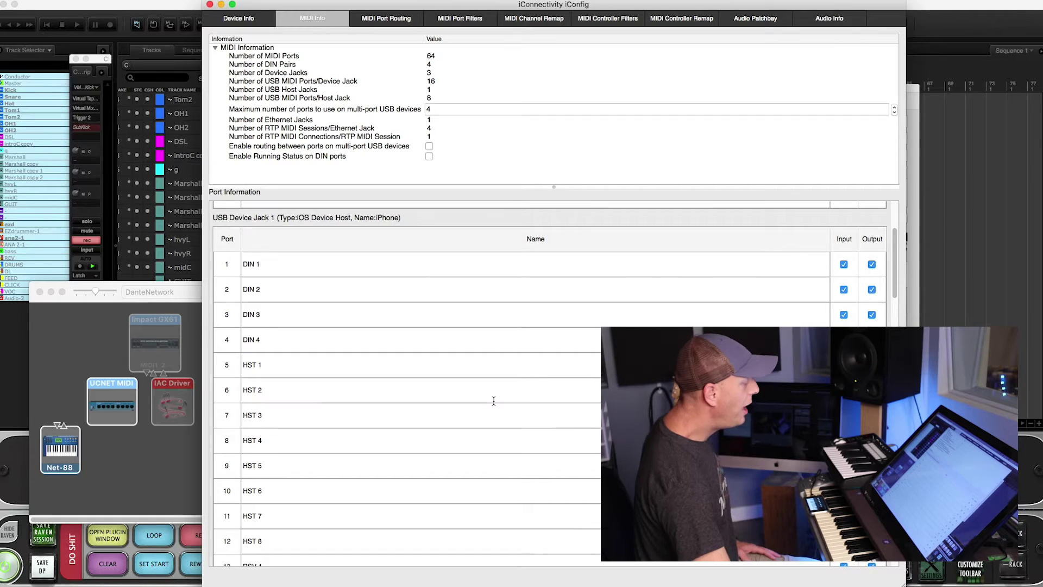
scroll(494, 400, "down", 5)
scroll(494, 400, "up", 2)
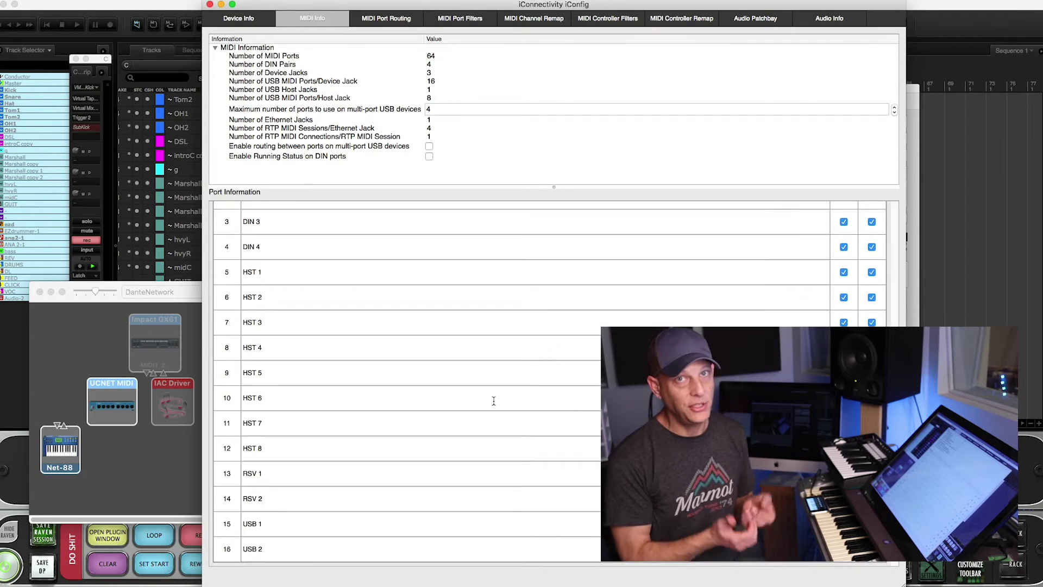
scroll(494, 400, "down", 4)
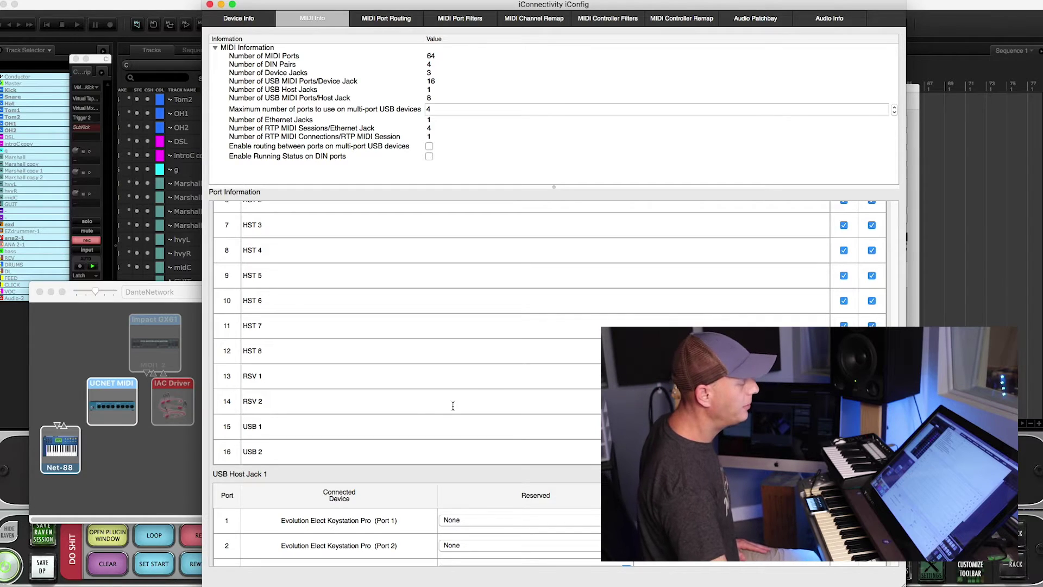
scroll(452, 406, "down", 1)
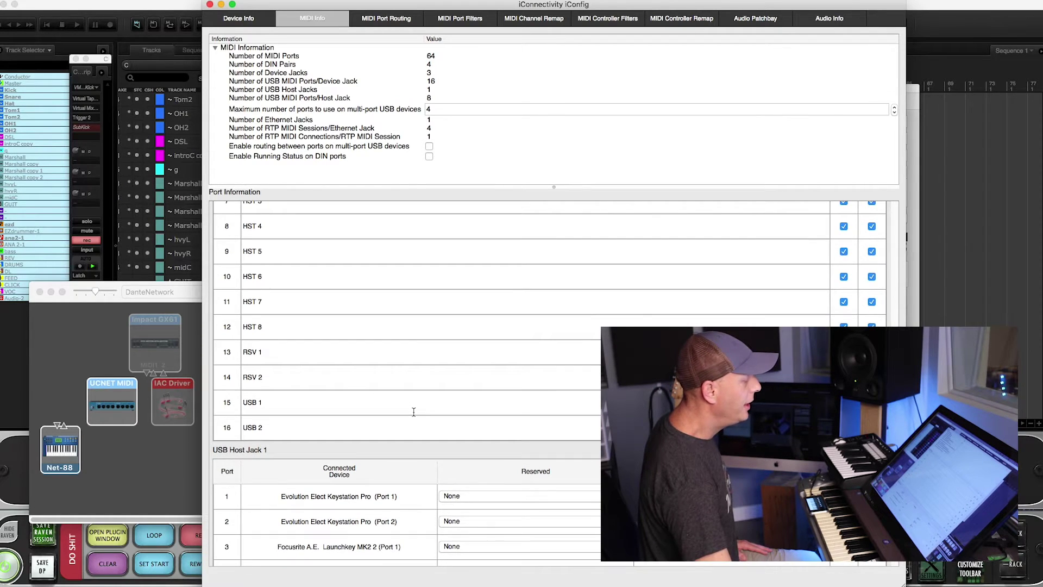
scroll(413, 412, "down", 5)
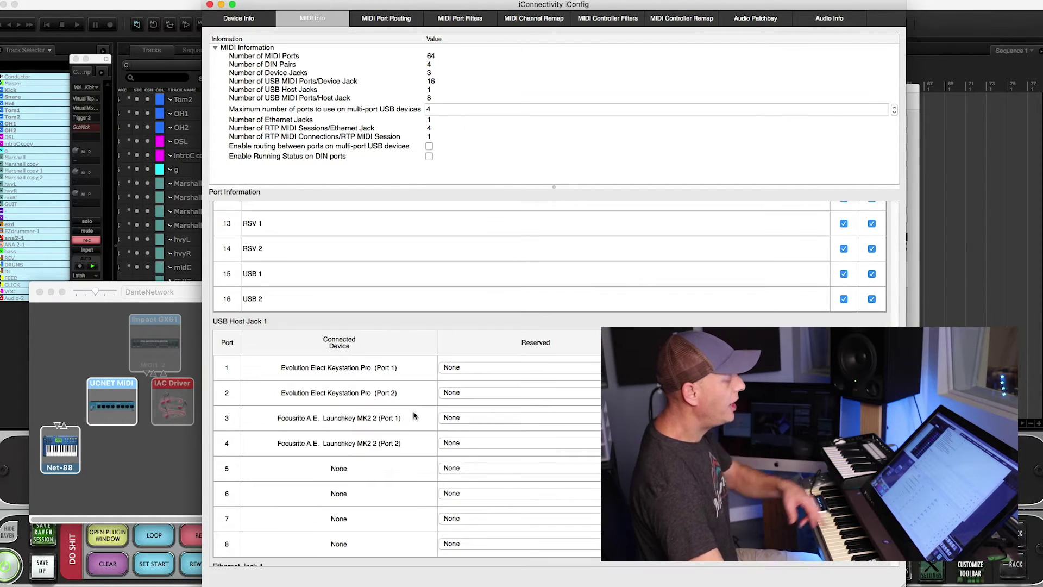
scroll(412, 411, "down", 5)
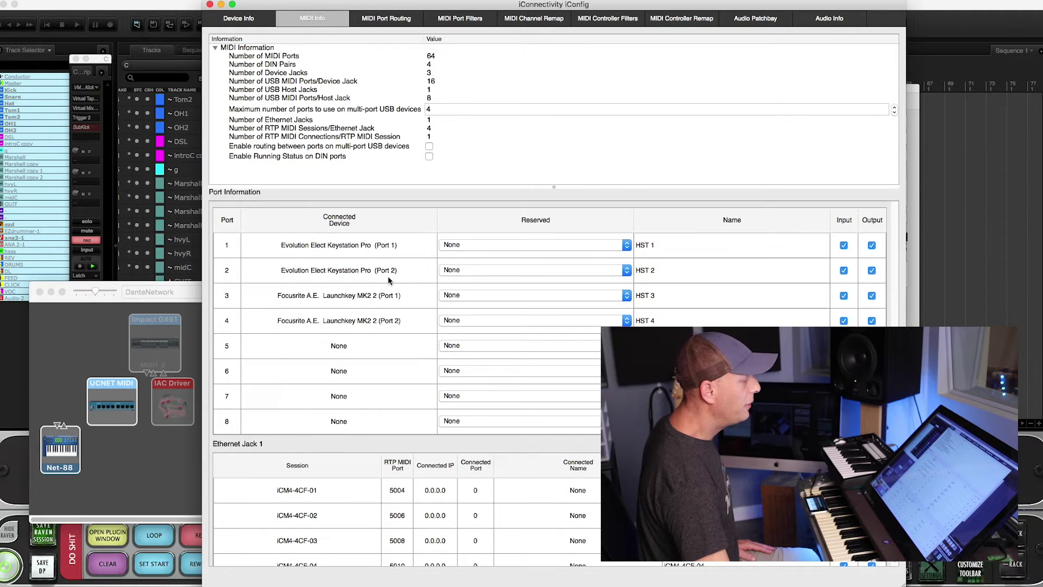
scroll(407, 256, "down", 1)
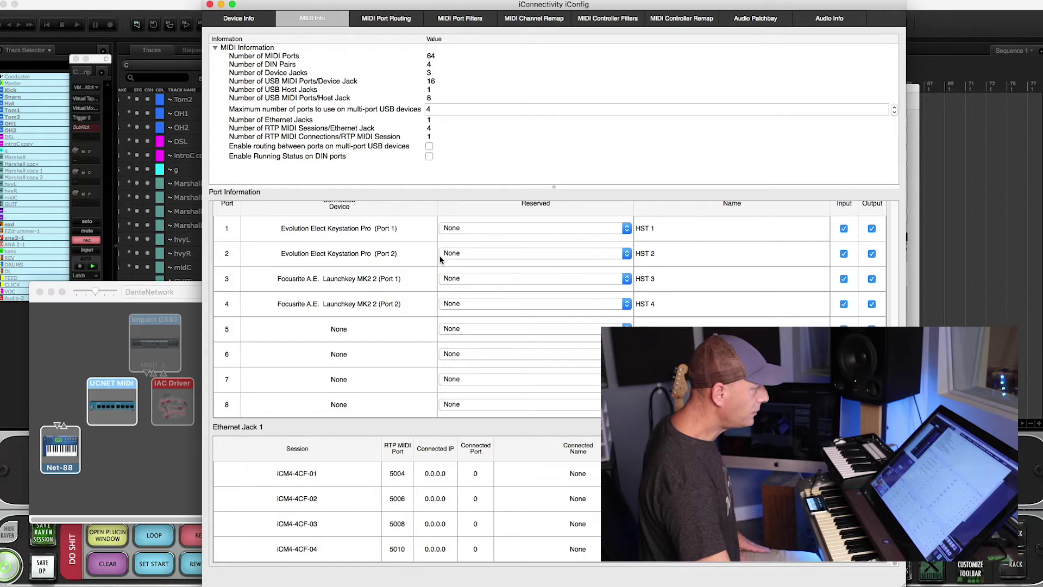
scroll(409, 216, "up", 10)
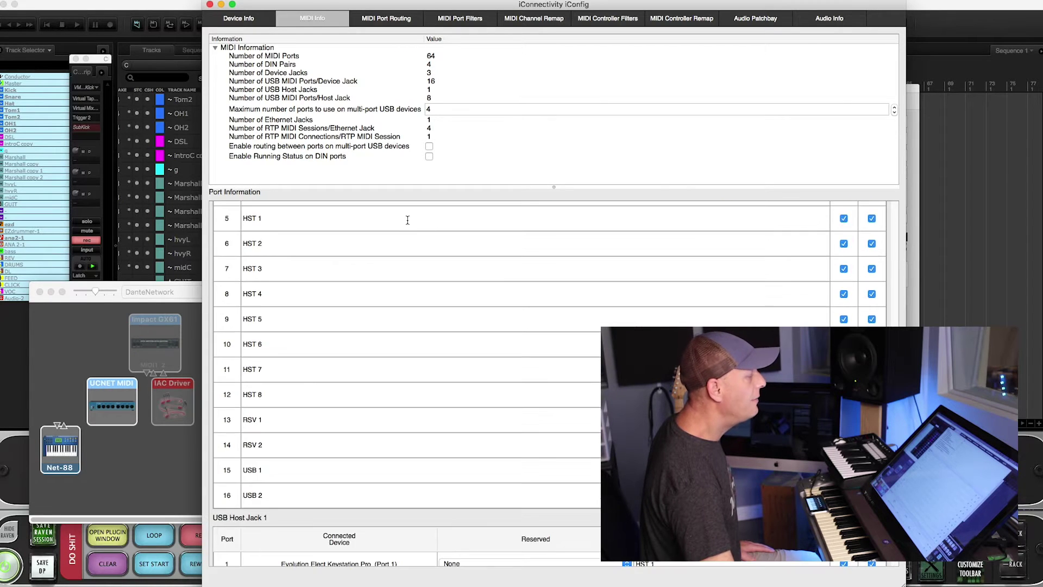
scroll(405, 225, "up", 8)
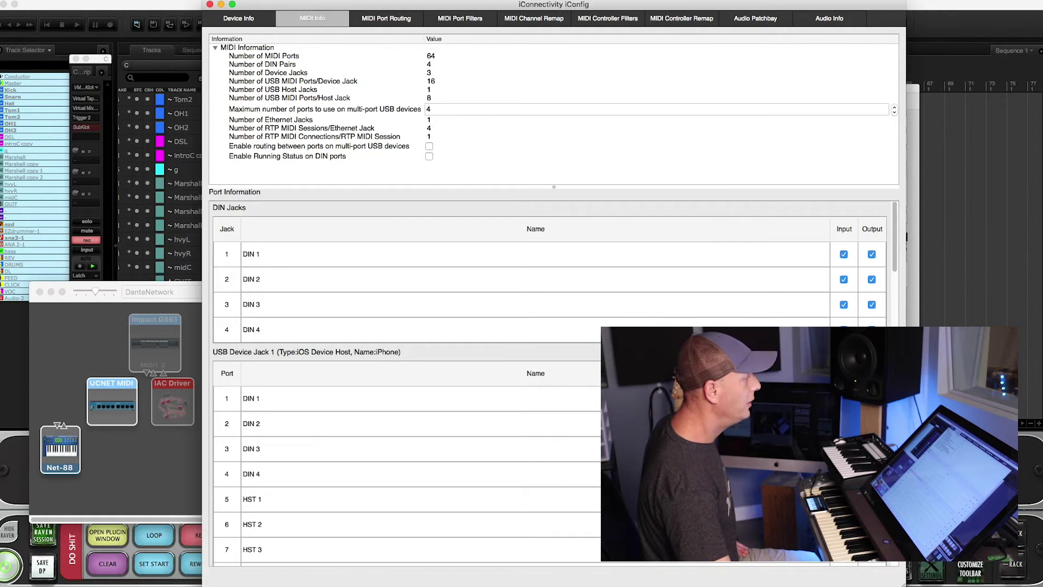
left_click(49, 1)
Step: Quit iConnectivity iConfig from its application menu
left_click(84, 79)
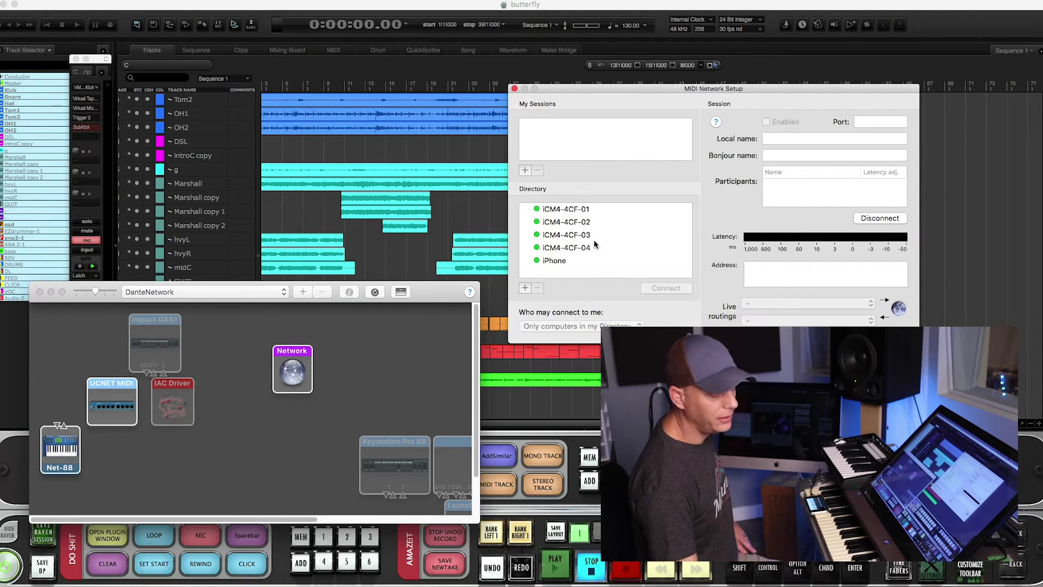
Step: Add and enable Session 1, then connect iCM4-4CF-01 to it
left_click(524, 170)
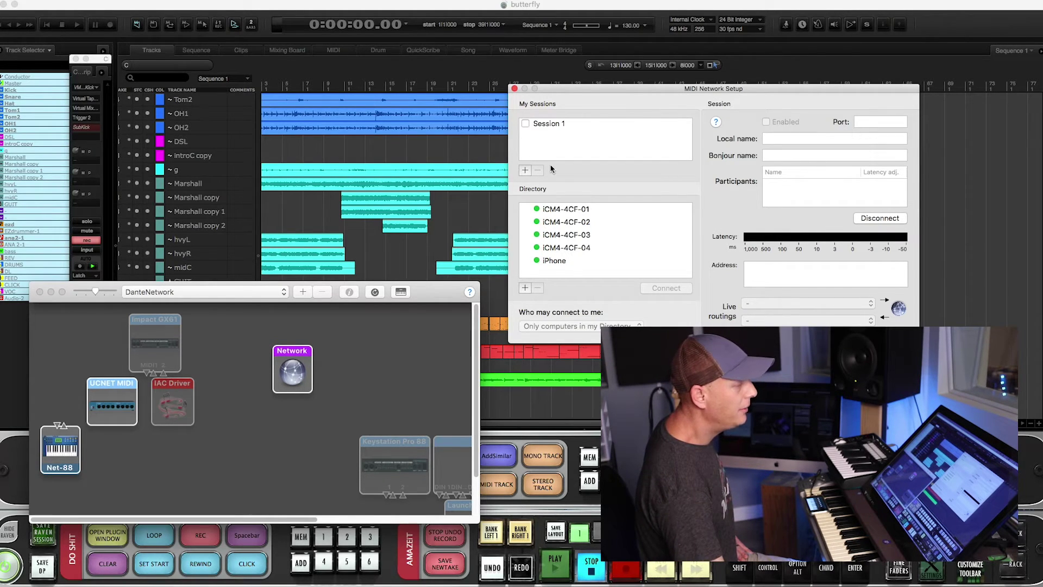
left_click(525, 123)
left_click(549, 126)
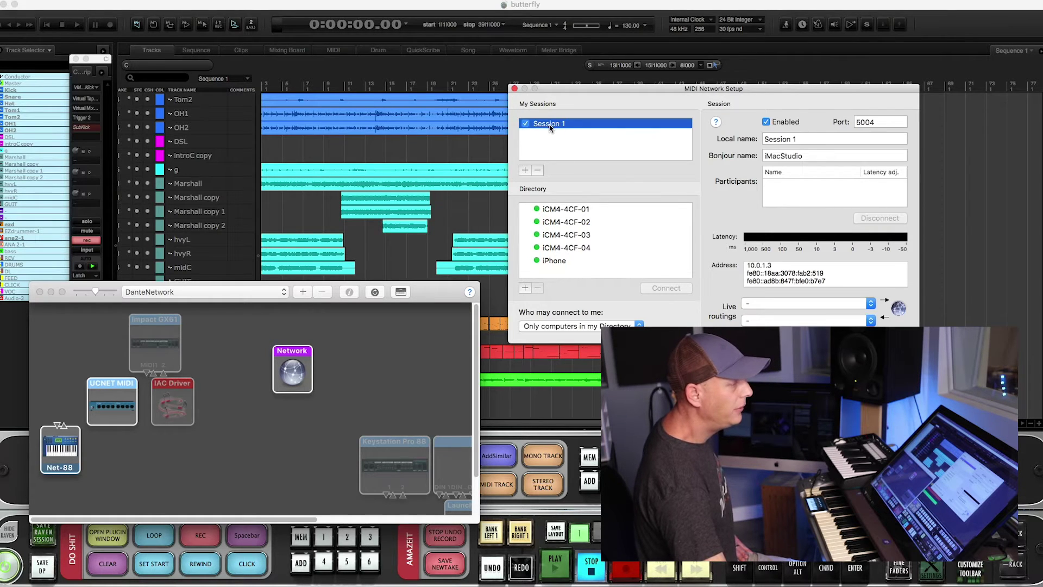
left_click(592, 208)
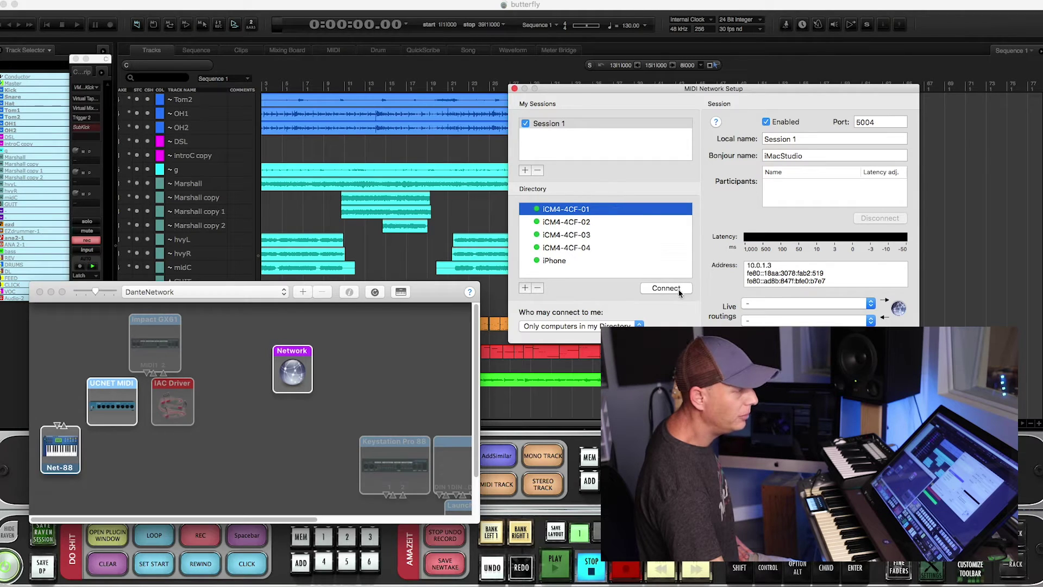
left_click(678, 288)
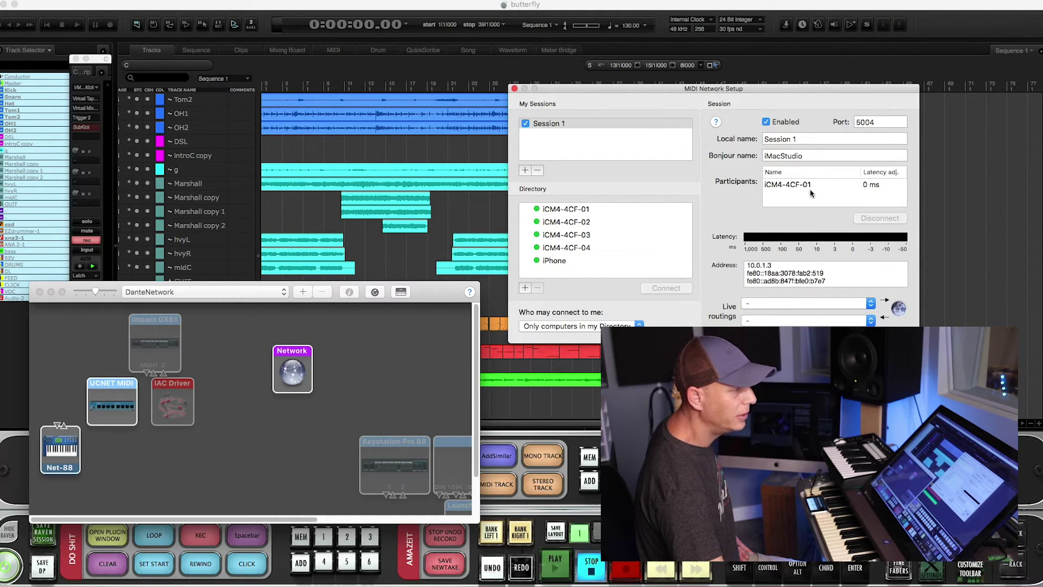
Step: Rename the first session ProKeys88 and enable Session 2
triple_click(802, 139)
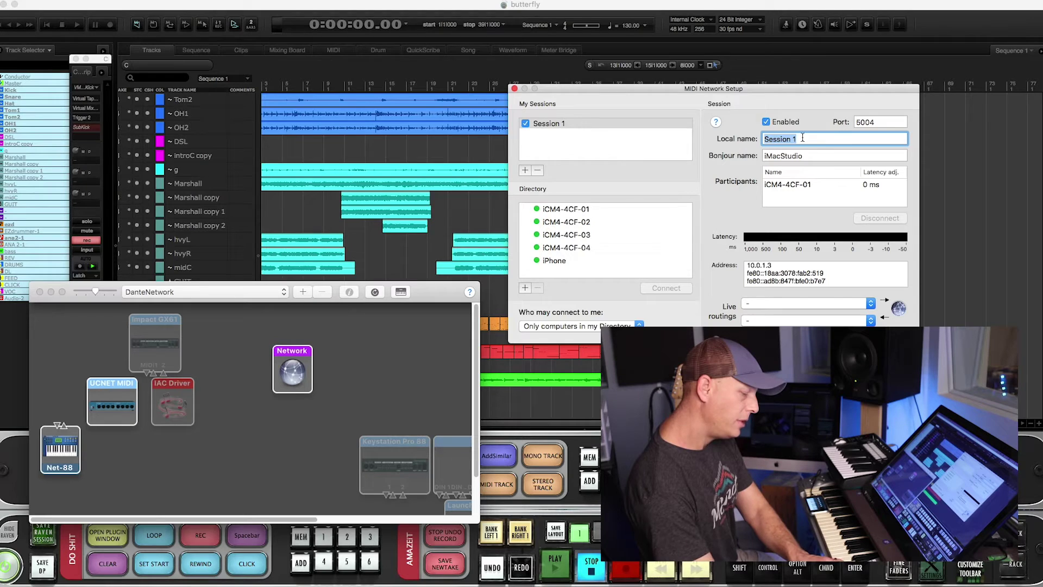
type("ProKey")
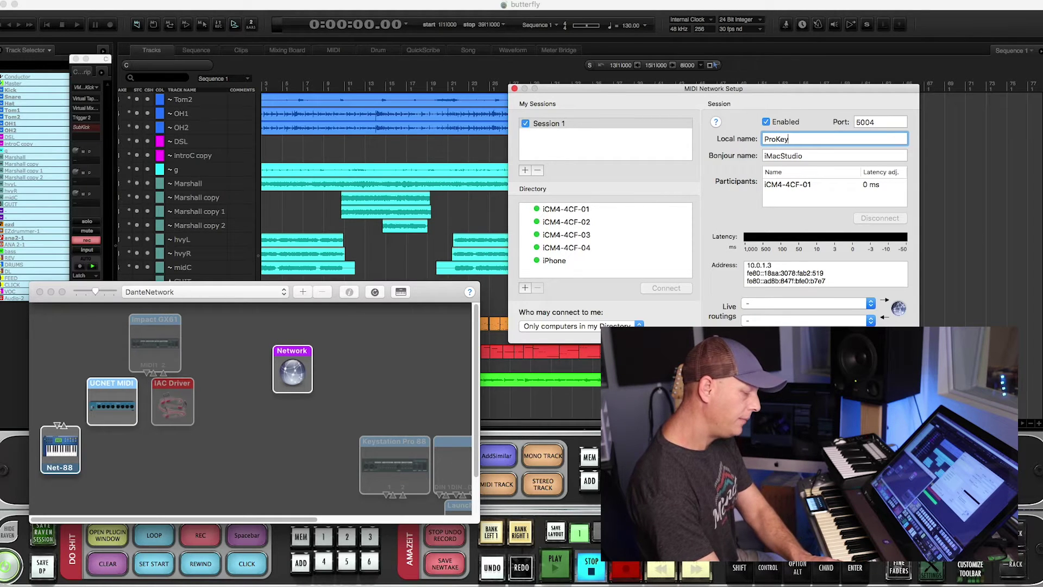
type("s88")
key("Return")
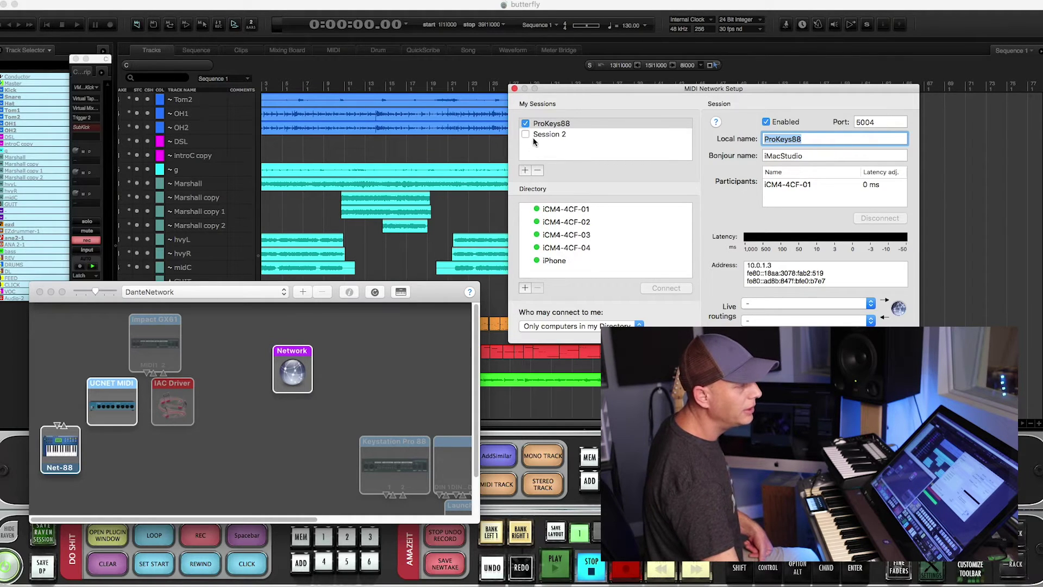
left_click(526, 134)
Step: Select Session 2 and add a third network session
left_click(546, 135)
left_click(555, 135)
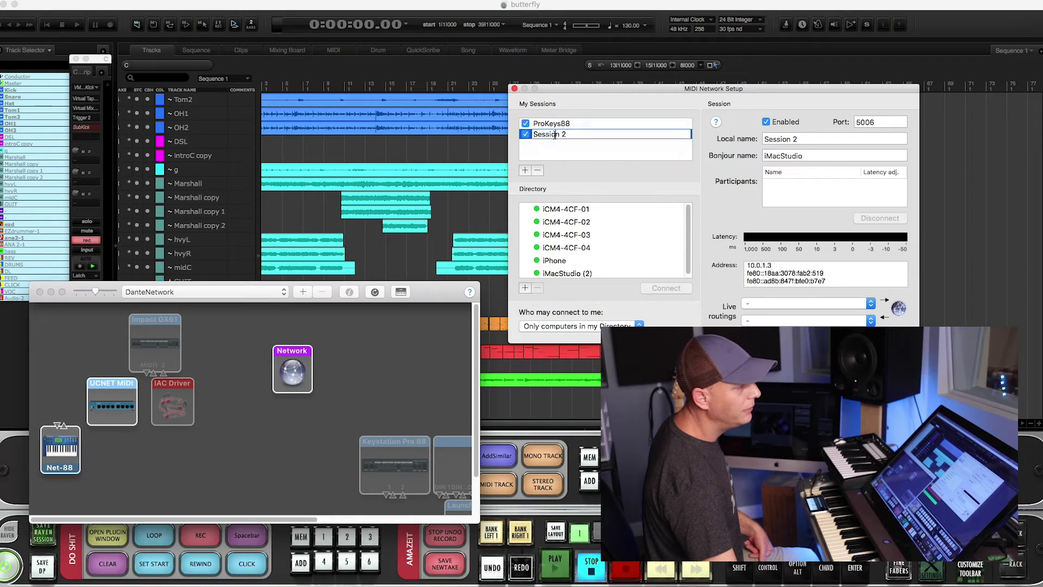
left_click_drag(568, 134, 526, 136)
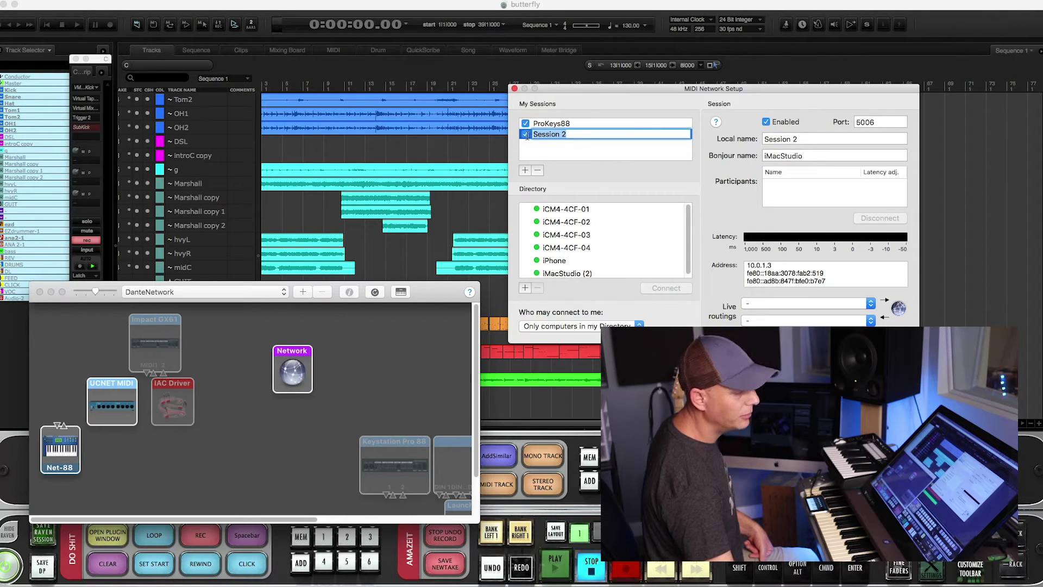
key("Return")
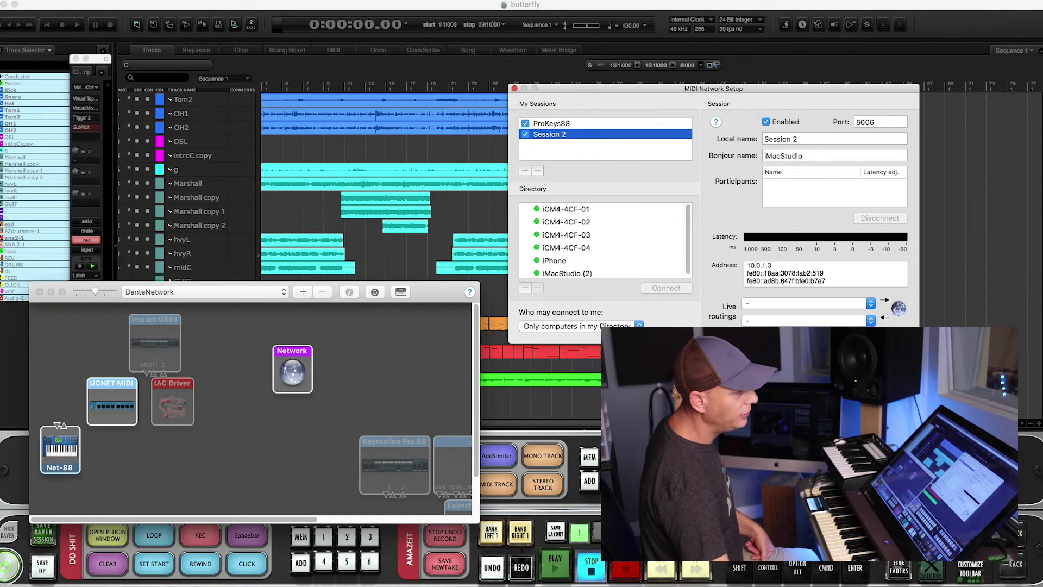
left_click(526, 171)
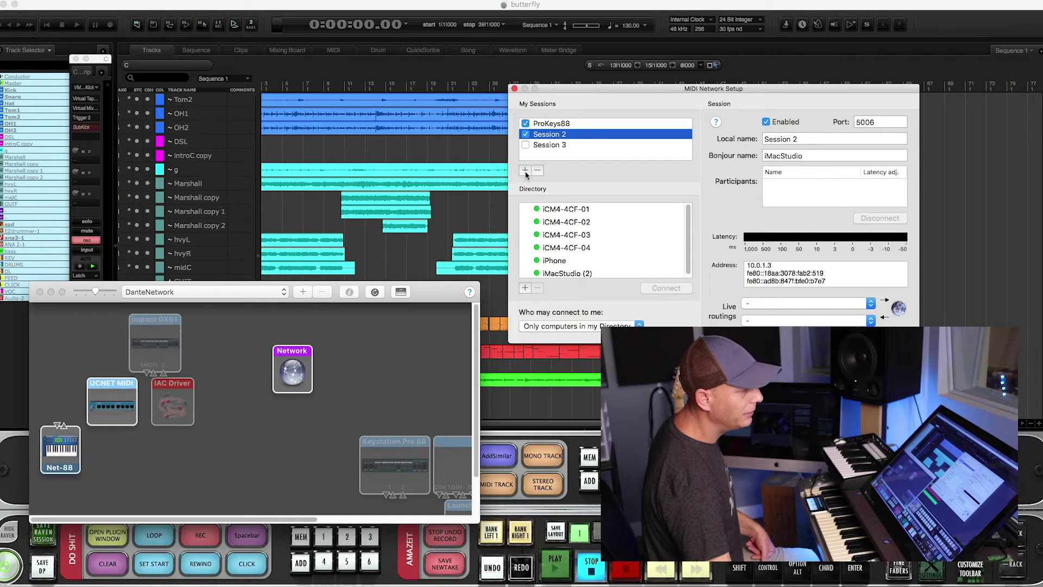
Step: Rename Session 2 to Novation, keeping it enabled, and select iCM4-4CF-03
left_click(534, 136)
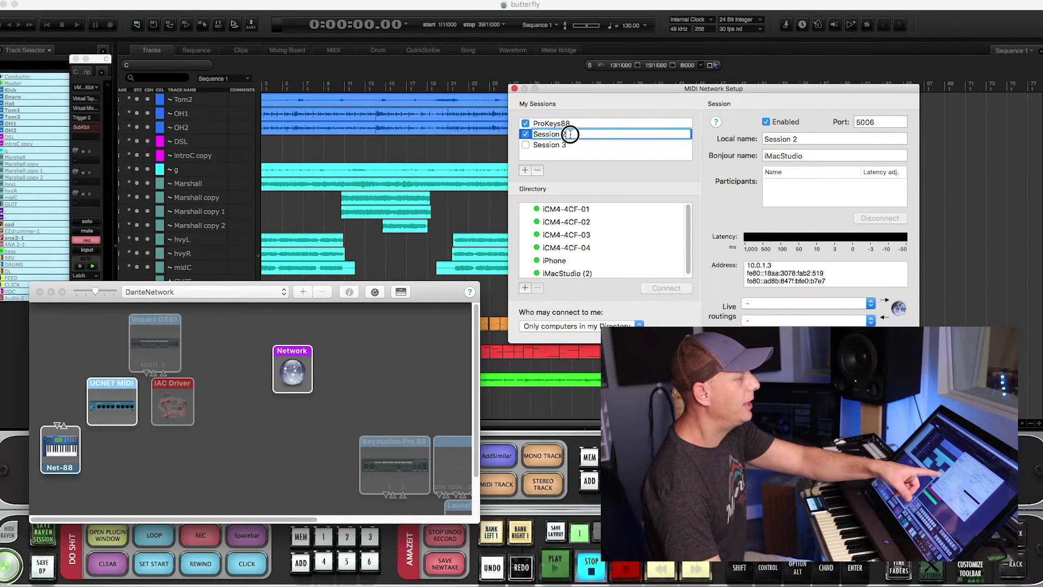
left_click(525, 134)
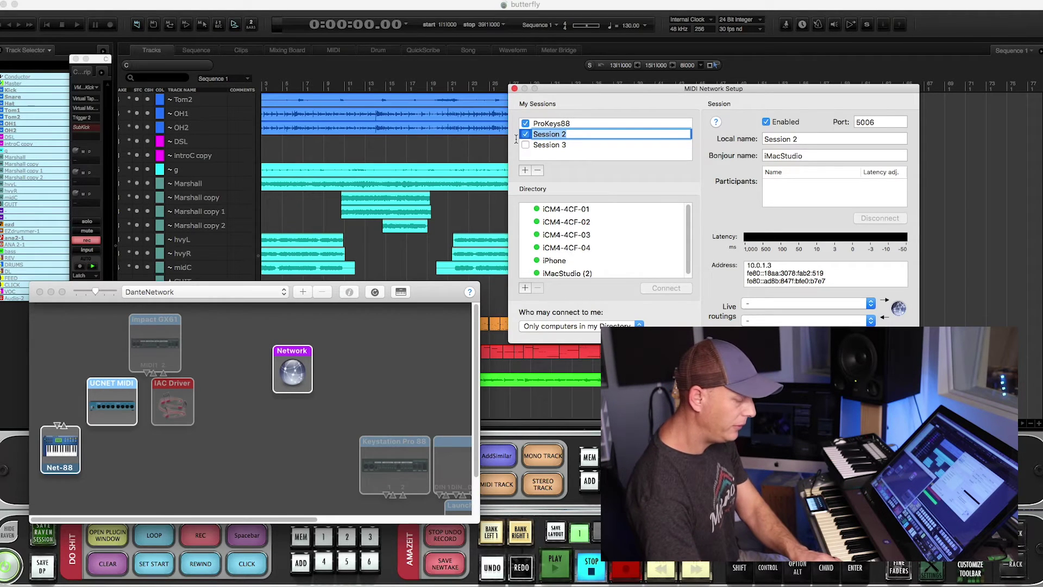
type("Novat")
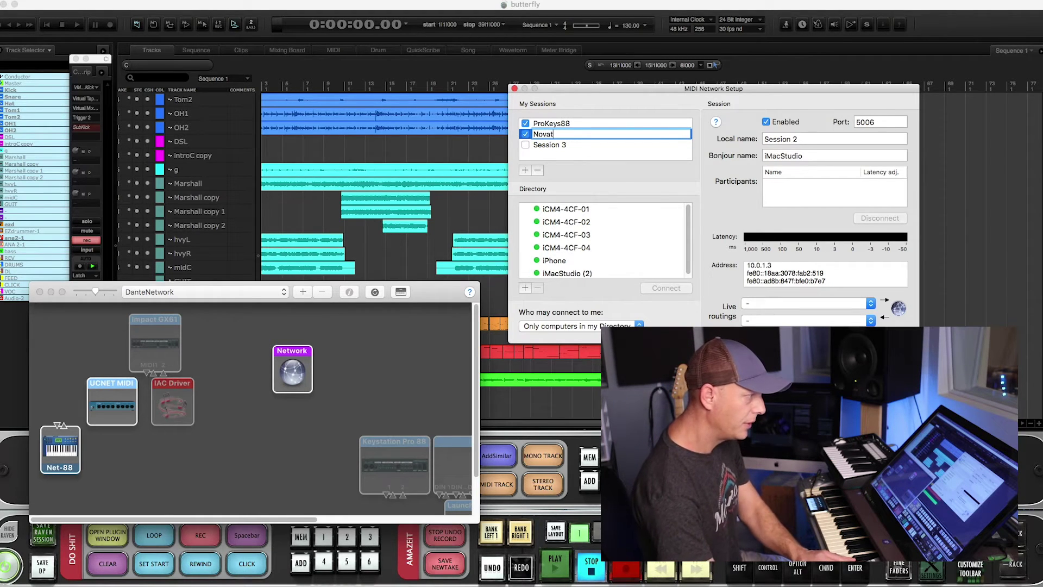
type("ion")
key("Return")
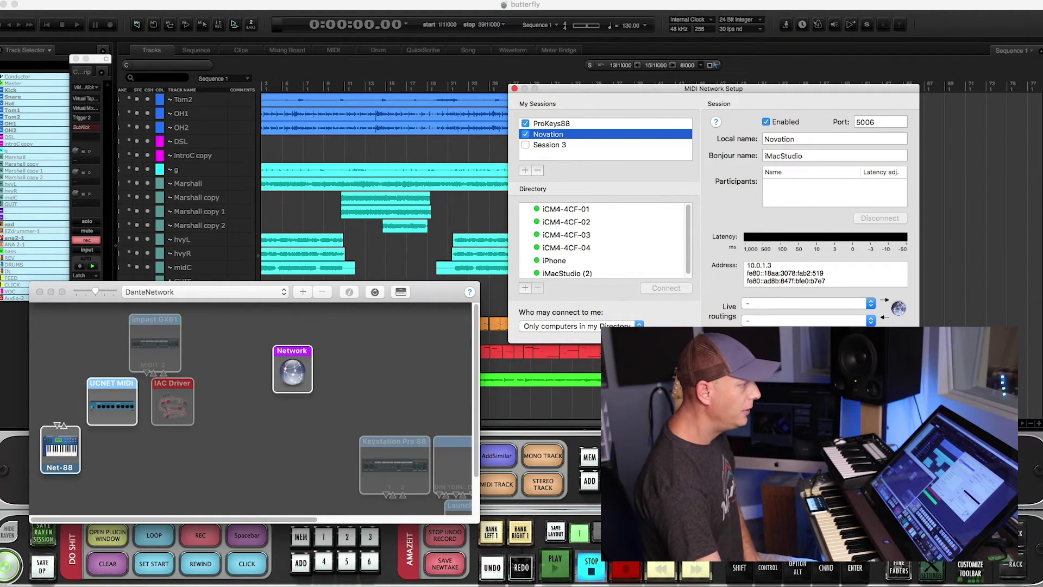
left_click(593, 233)
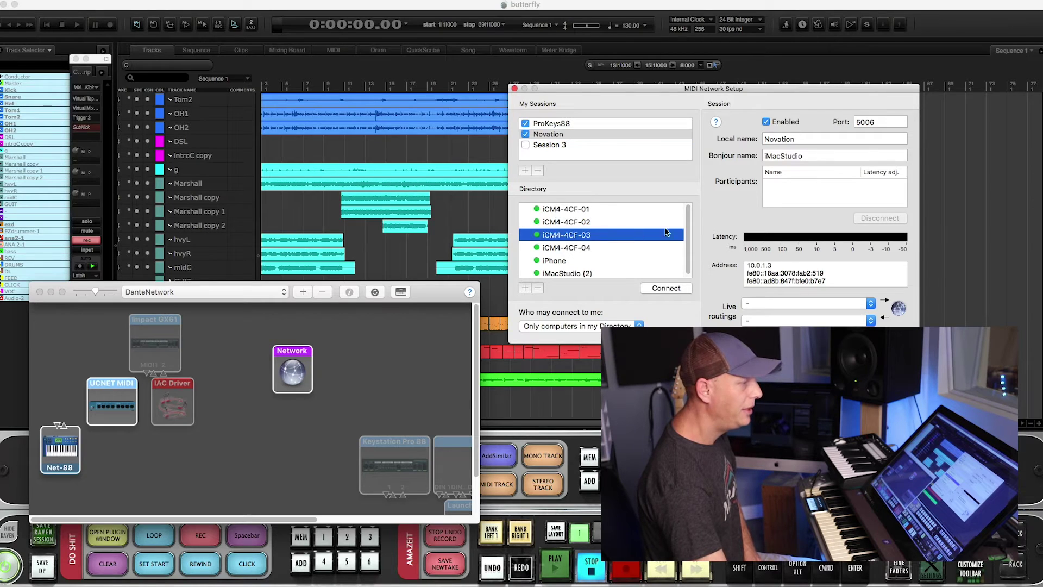
Step: Connect iCM4-4CF-03 to Novation, then enable Session 3 and rename it iphone
left_click(667, 288)
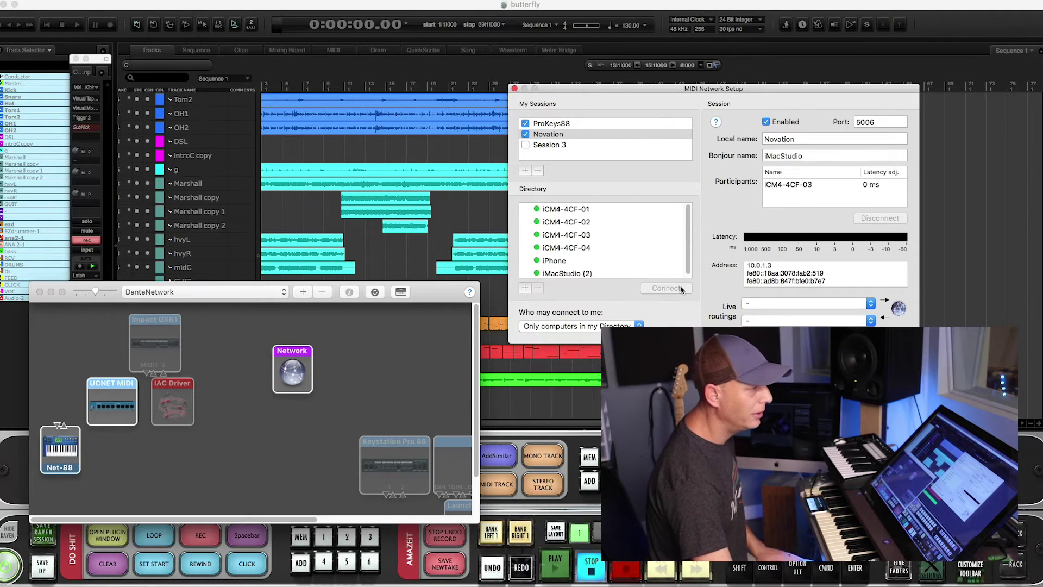
left_click(547, 149)
left_click(526, 144)
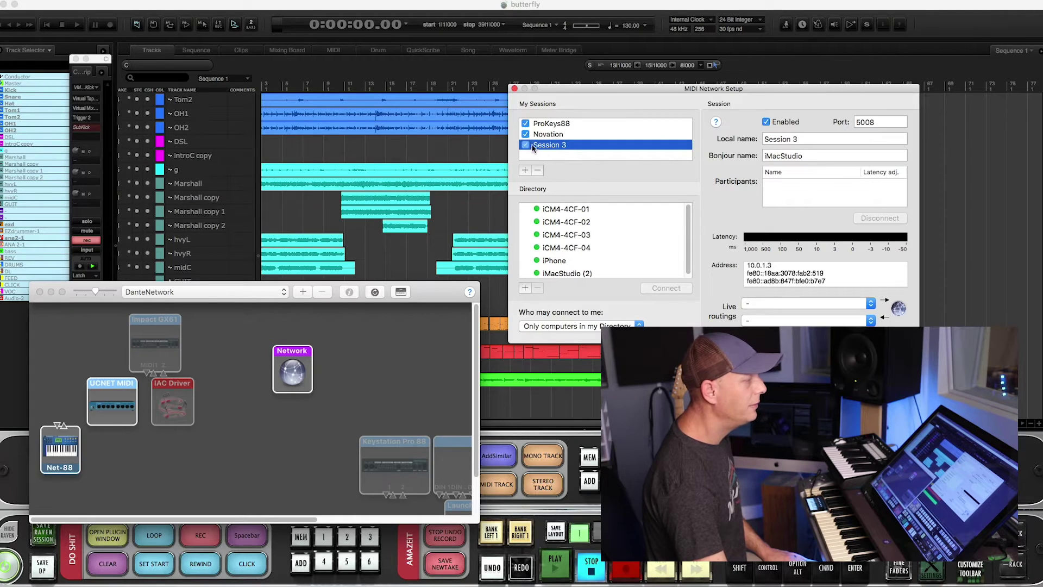
left_click(546, 145)
type("iphone")
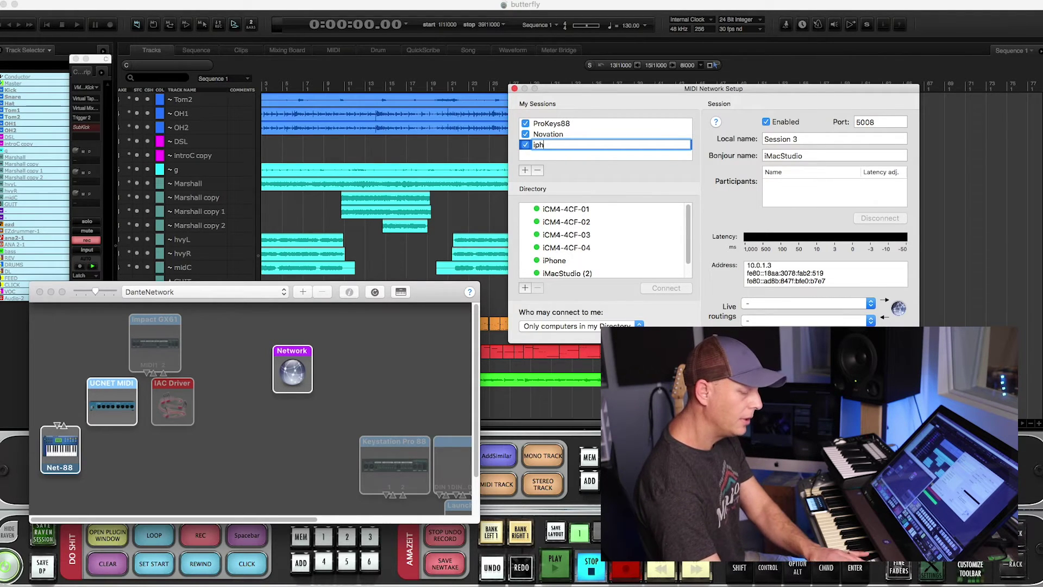
key("Return")
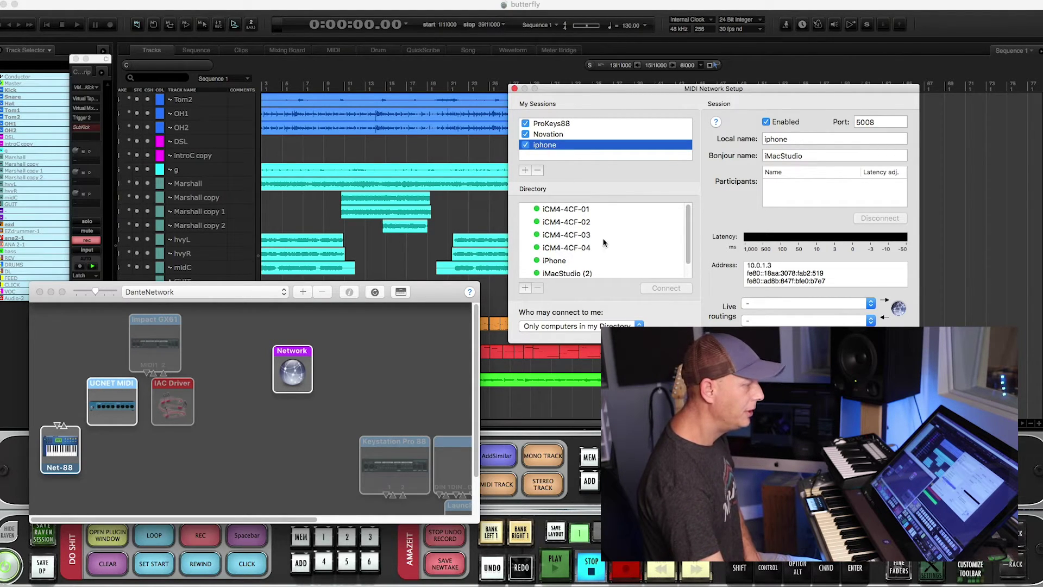
Step: Connect the iPhone to the iphone session and hide Audio MIDI Setup
left_click(590, 260)
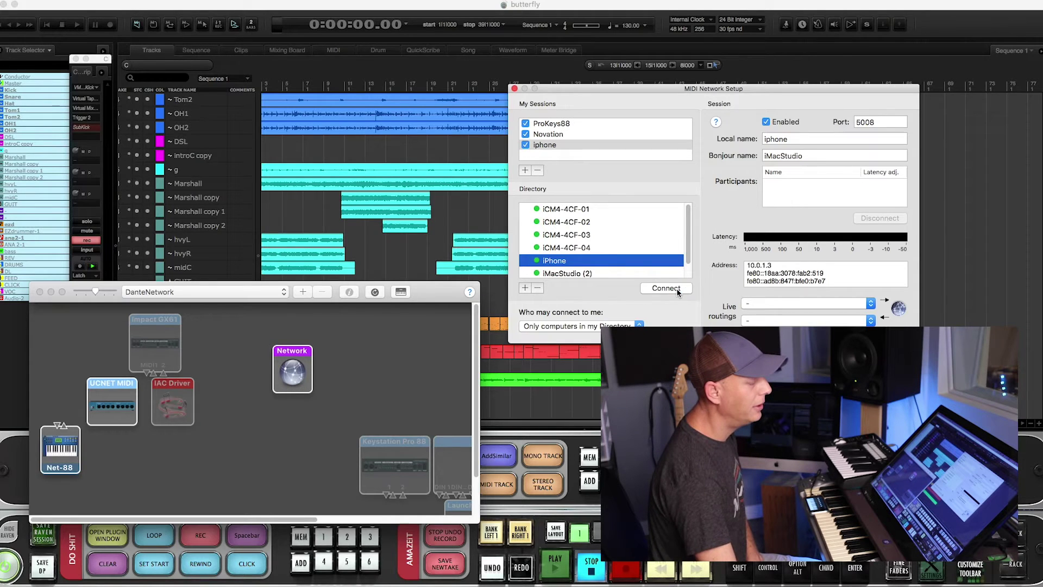
left_click(678, 292)
scroll(618, 269, "down", 1)
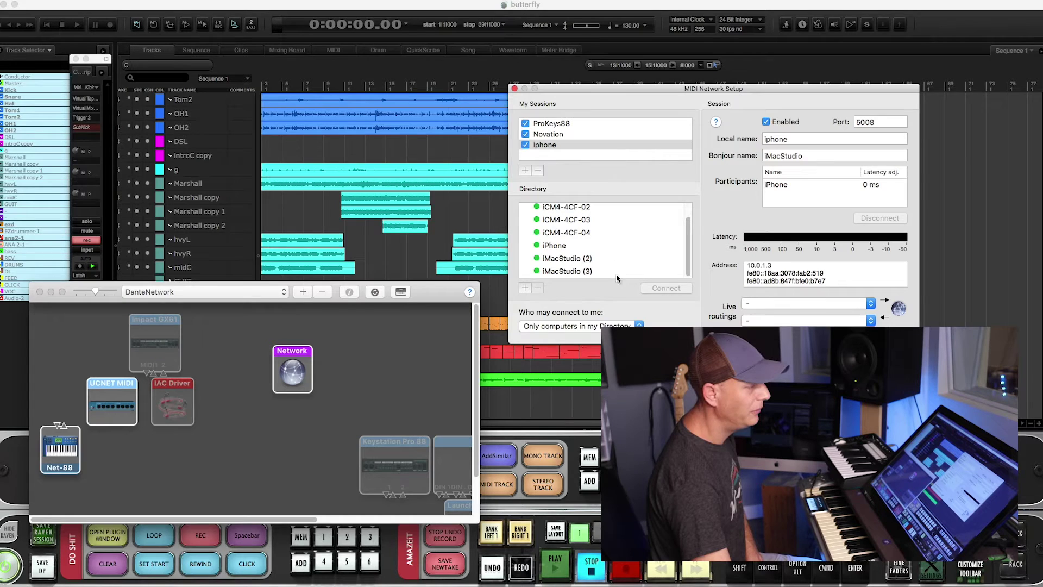
scroll(623, 244, "up", 1)
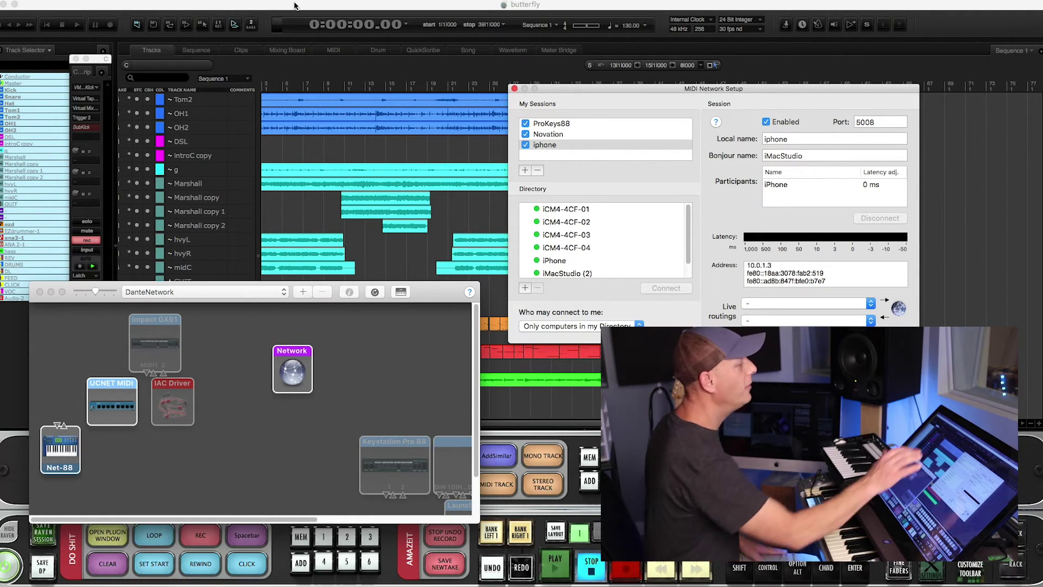
key("super+q")
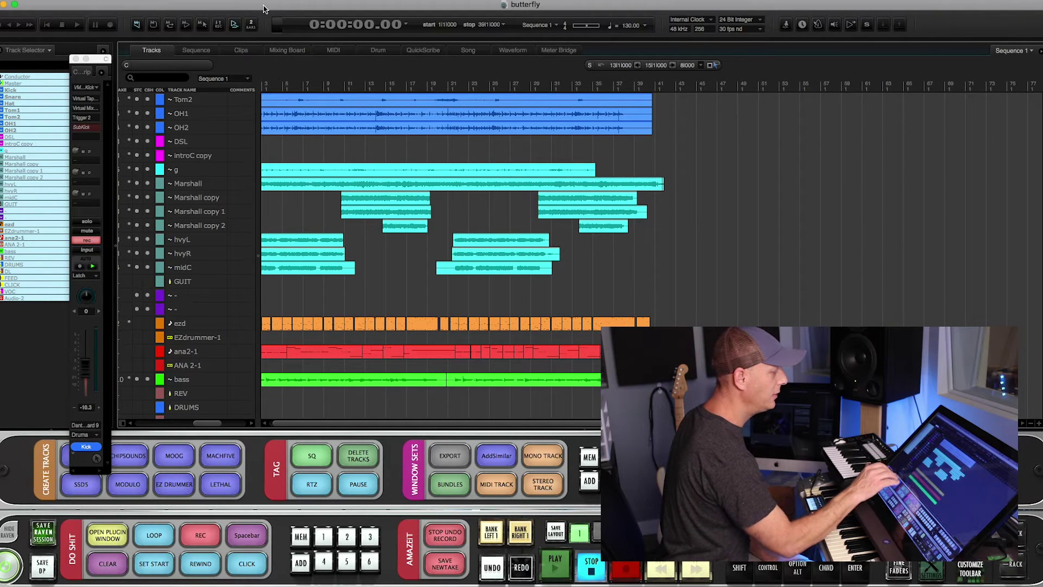
Step: Set track ana2-1's MIDI input to Network ProKeys88 > Network ProKeys88-any
left_click(193, 353)
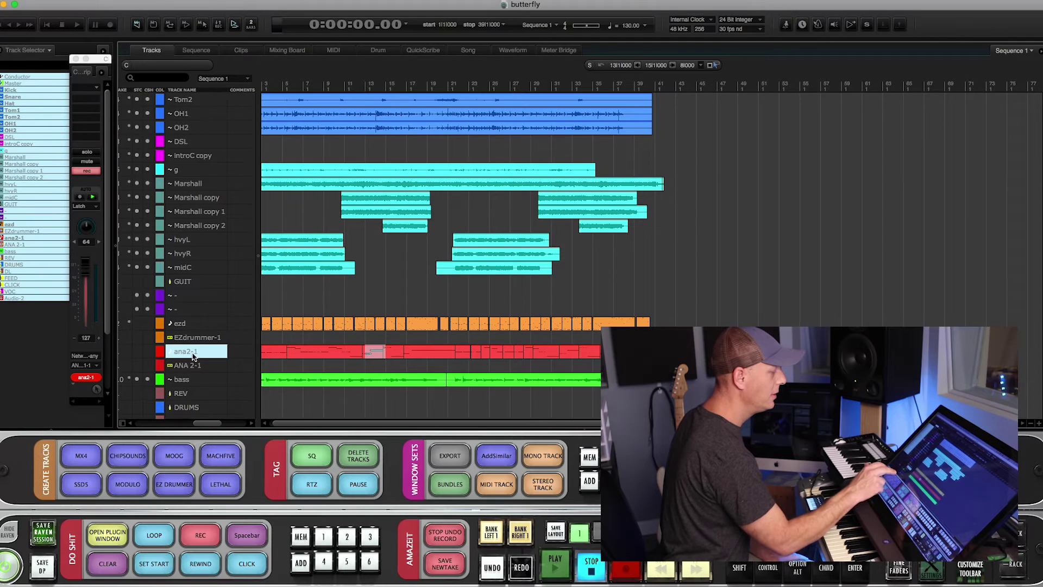
left_click(87, 356)
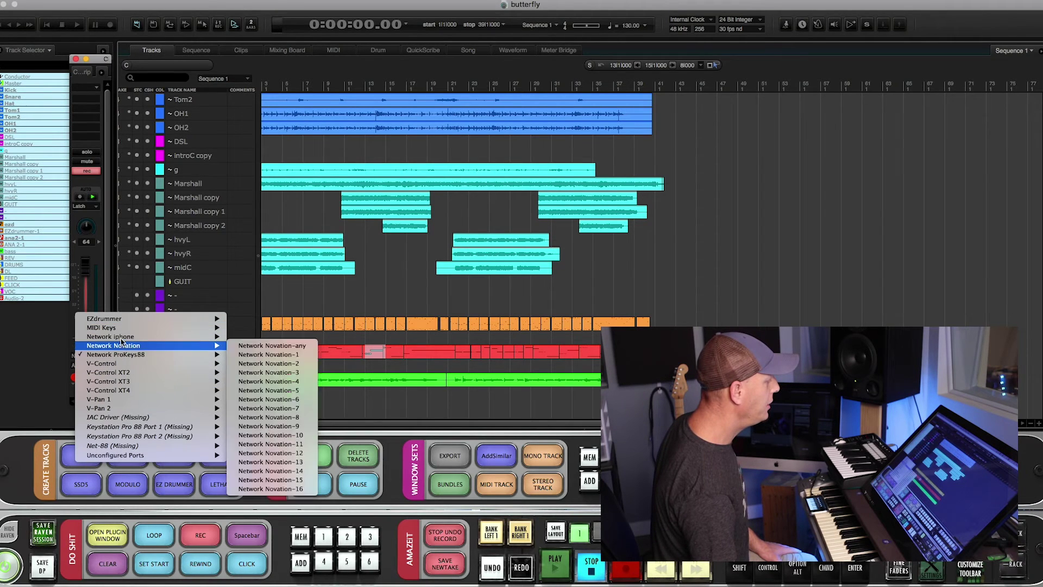
mouse_move(125, 355)
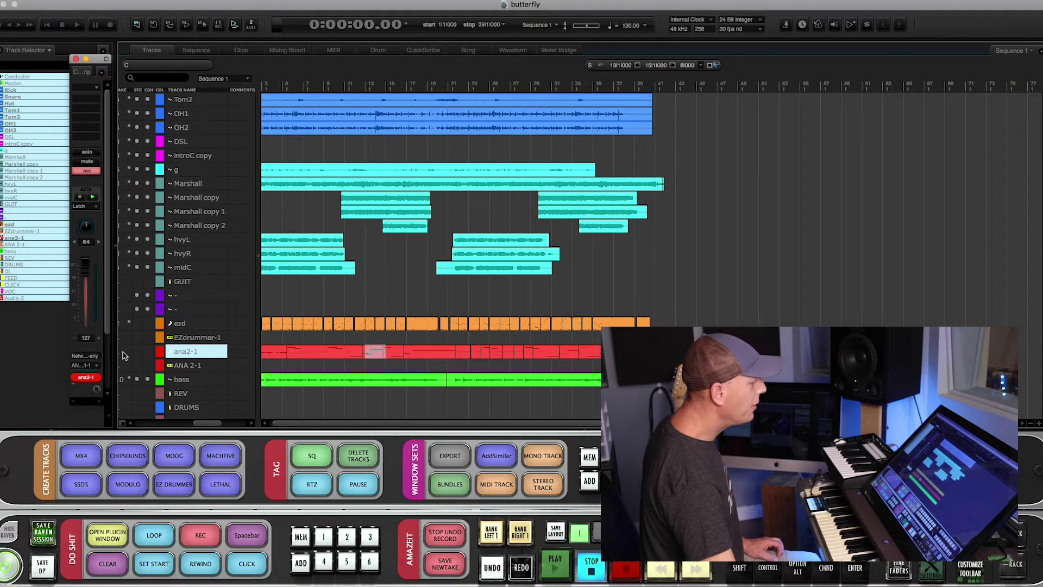
left_click(86, 356)
mouse_move(104, 357)
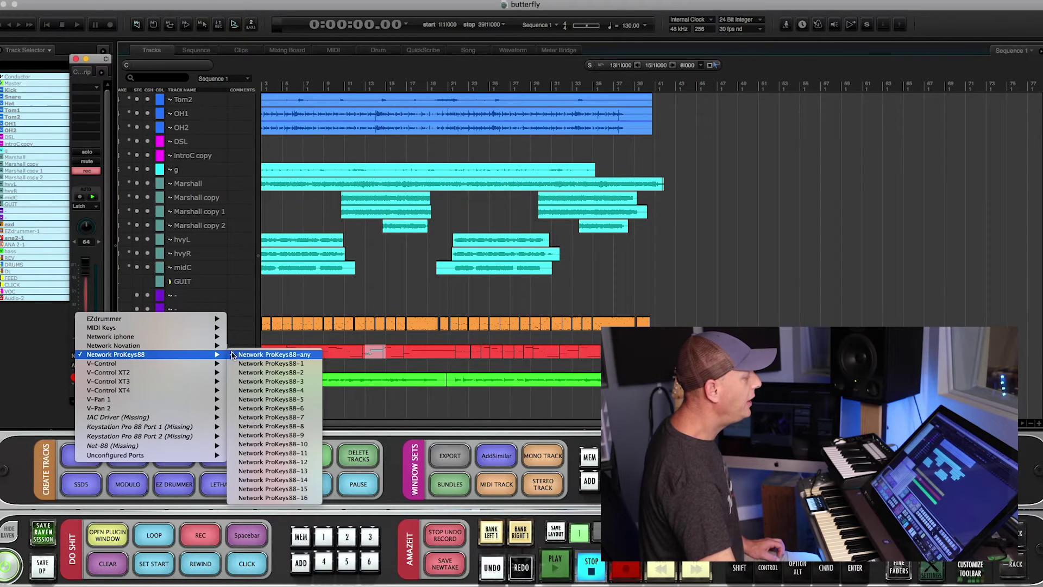
left_click(249, 355)
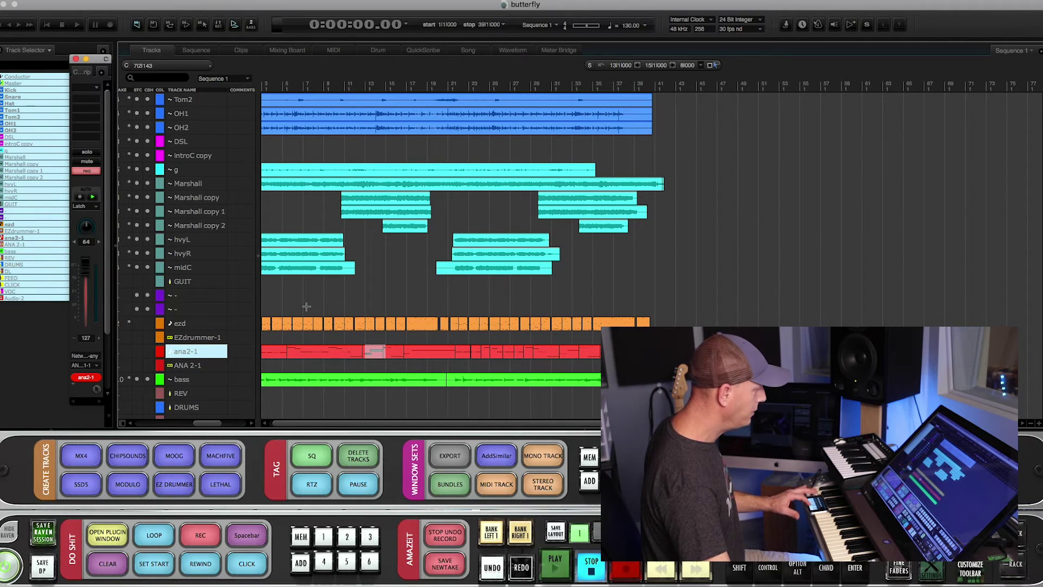
Step: Keep the ezd track's input on Network iphone-any, then select the ANA 2-1 track
left_click(211, 325)
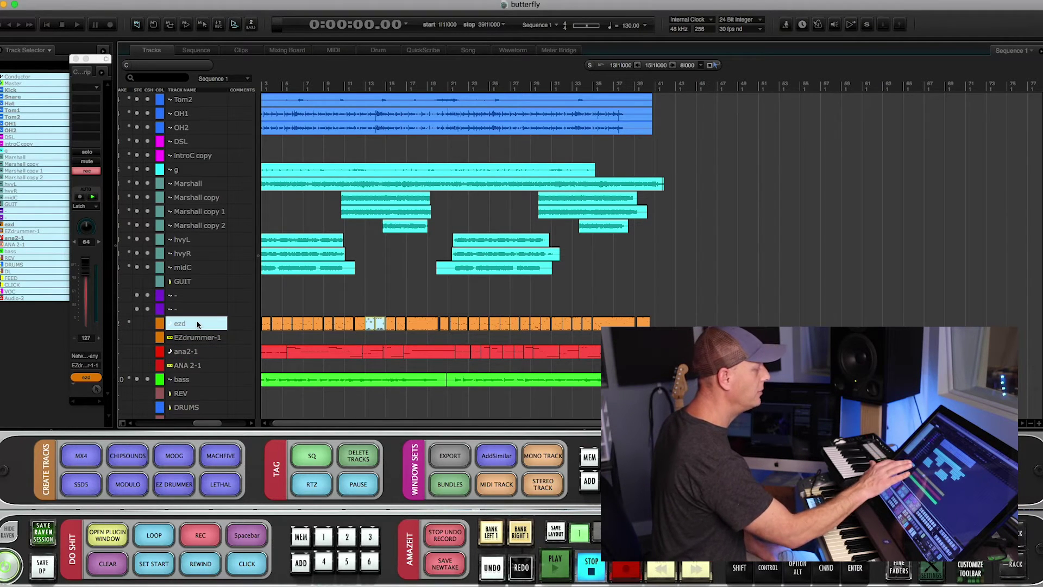
left_click(85, 356)
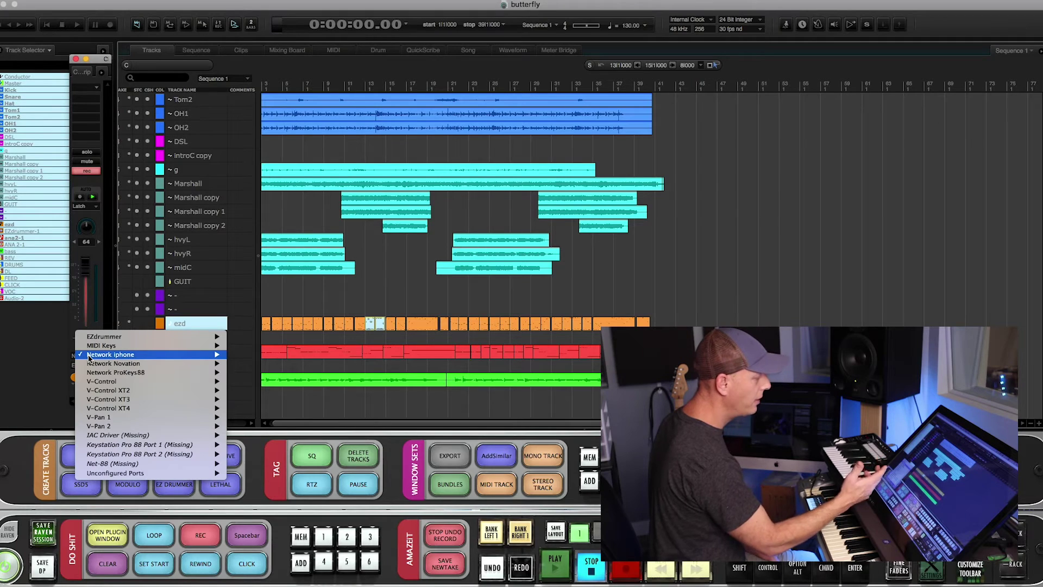
left_click(145, 356)
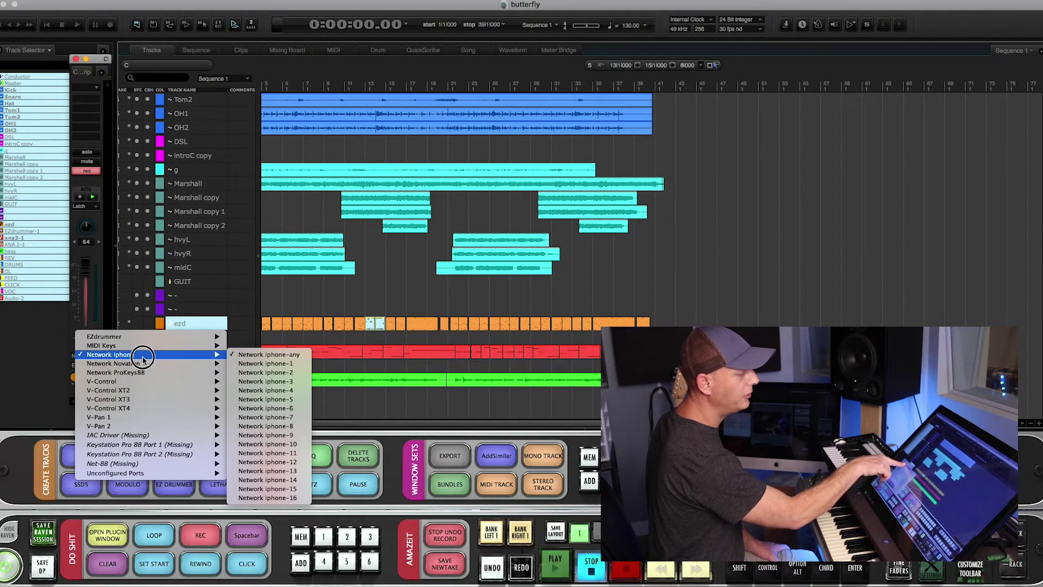
left_click(143, 356)
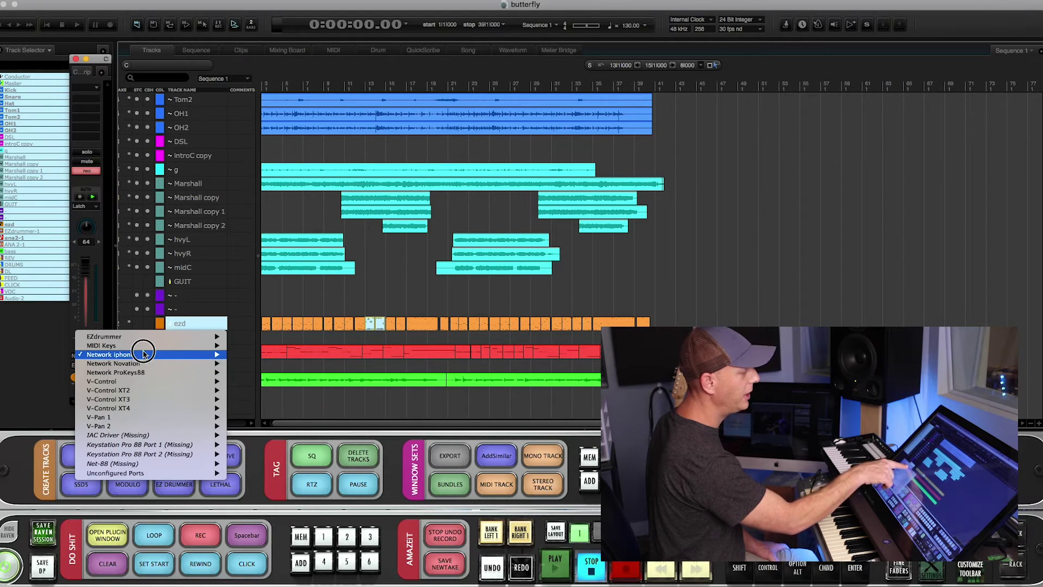
left_click(245, 359)
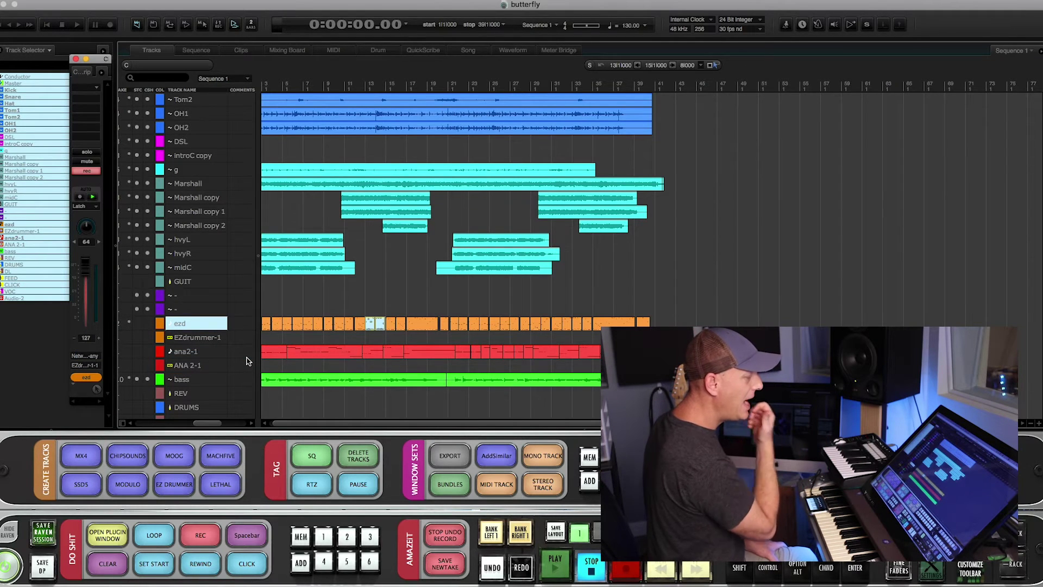
left_click(200, 368)
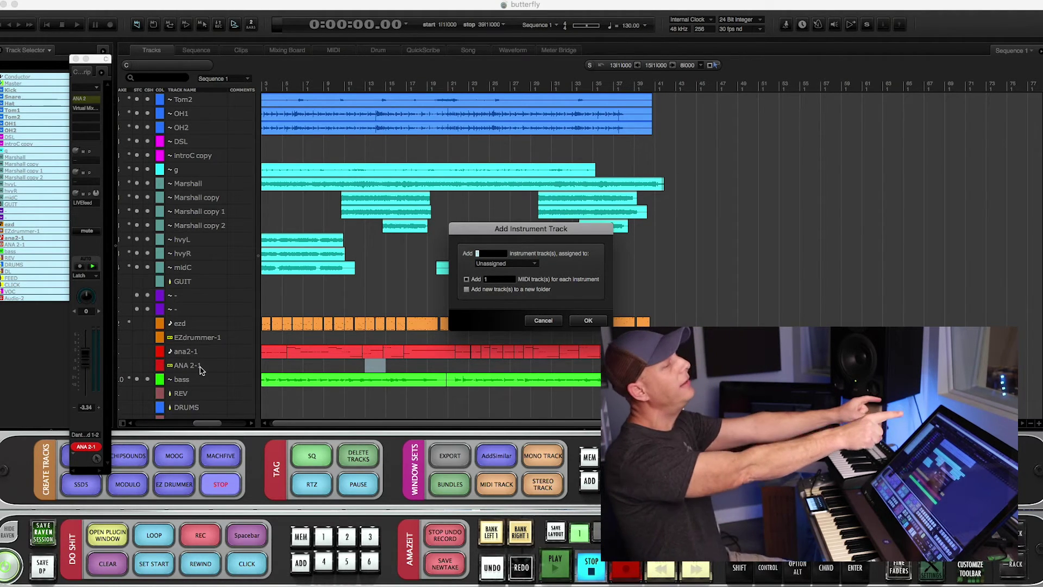
Step: Add a Lethal (stereo) instrument track and load the DEMO LIBRARY > DEMO > BIG ROOM SYNTH 002 preset
left_click(505, 263)
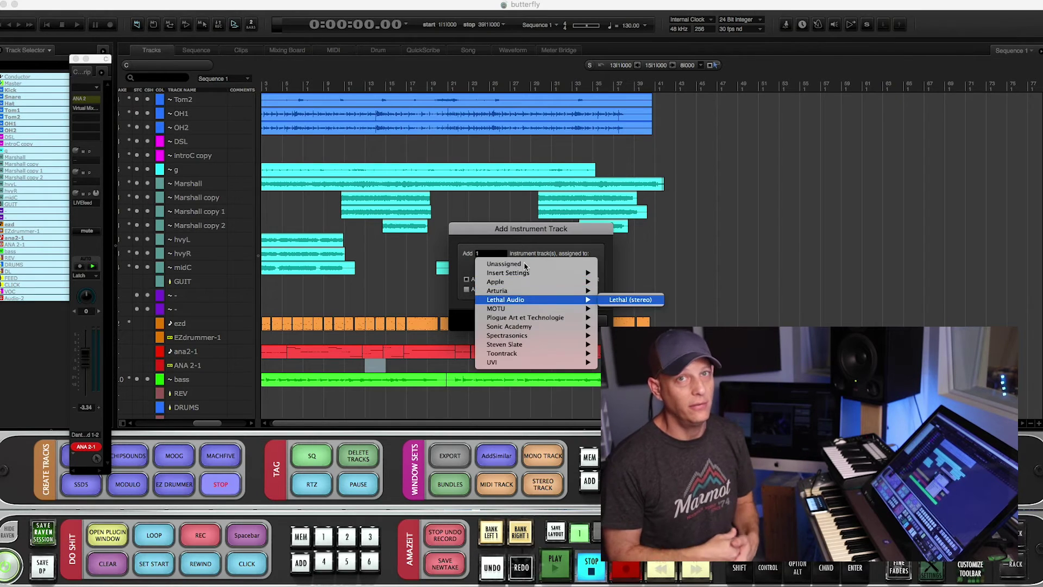
left_click(511, 296)
key("Return")
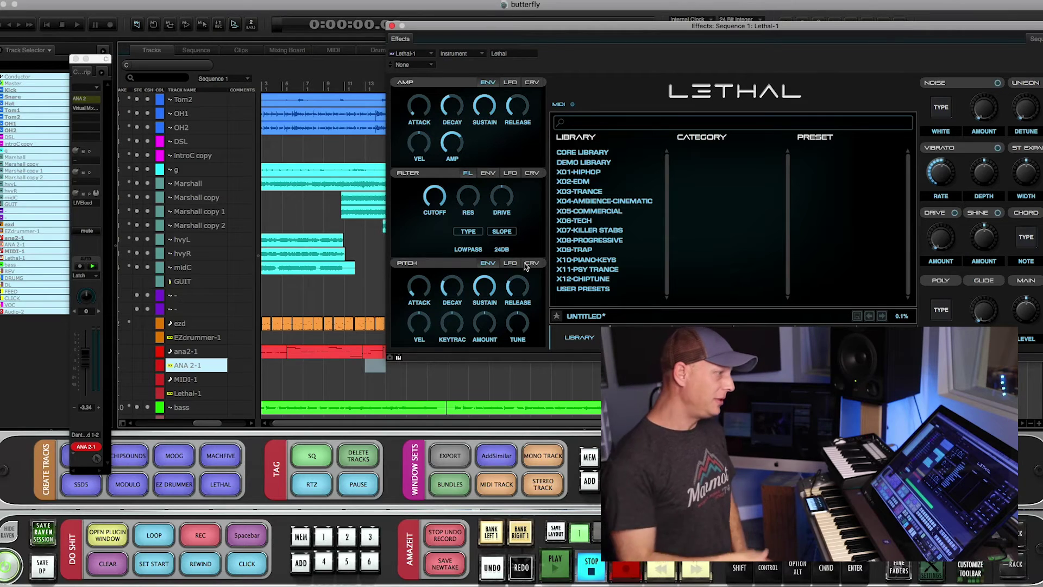
left_click(592, 162)
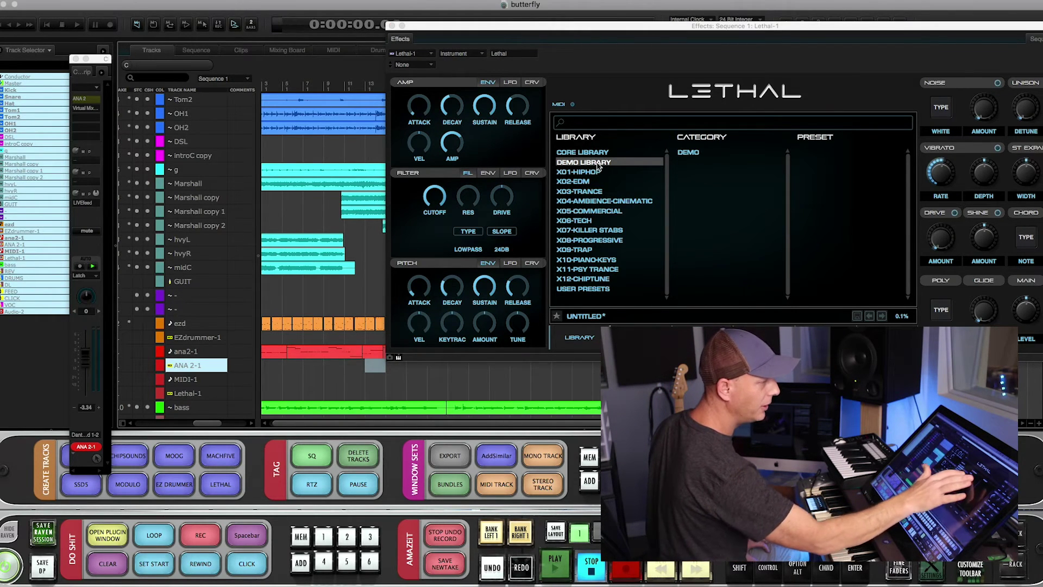
left_click(695, 154)
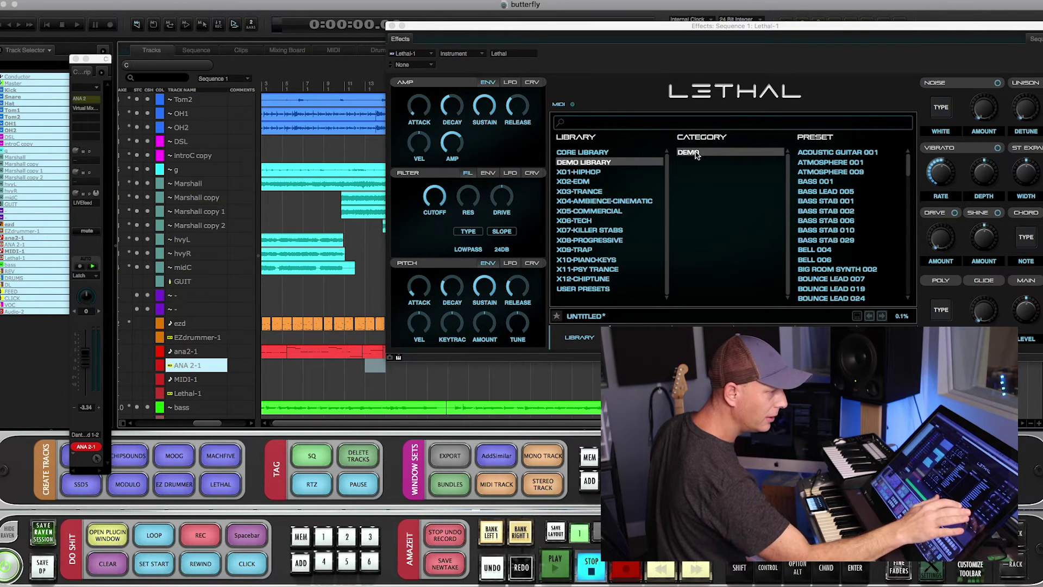
left_click(834, 270)
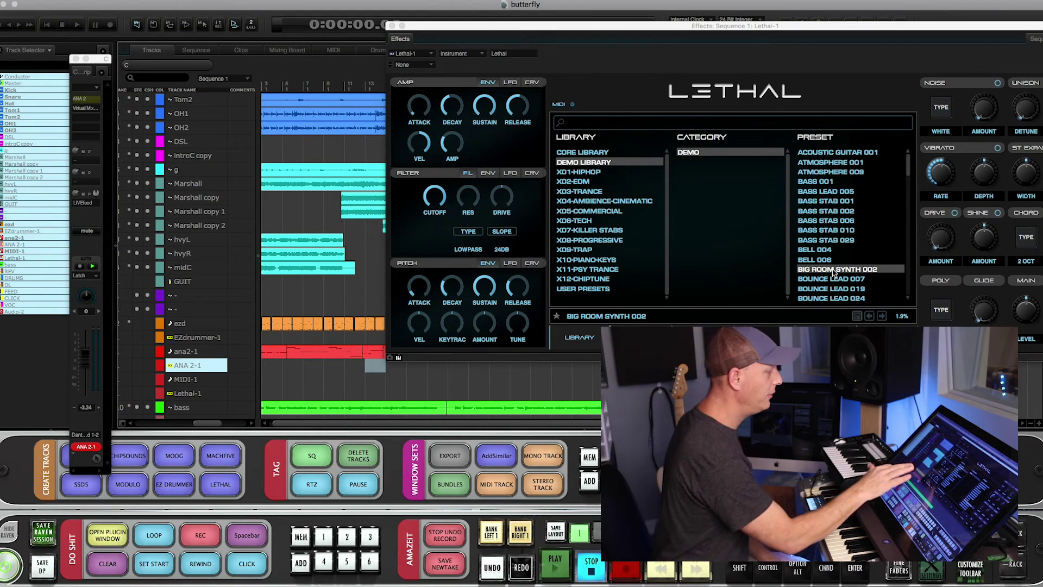
Step: Set the MIDI-1 track's input to Network Novation-any
left_click(193, 380)
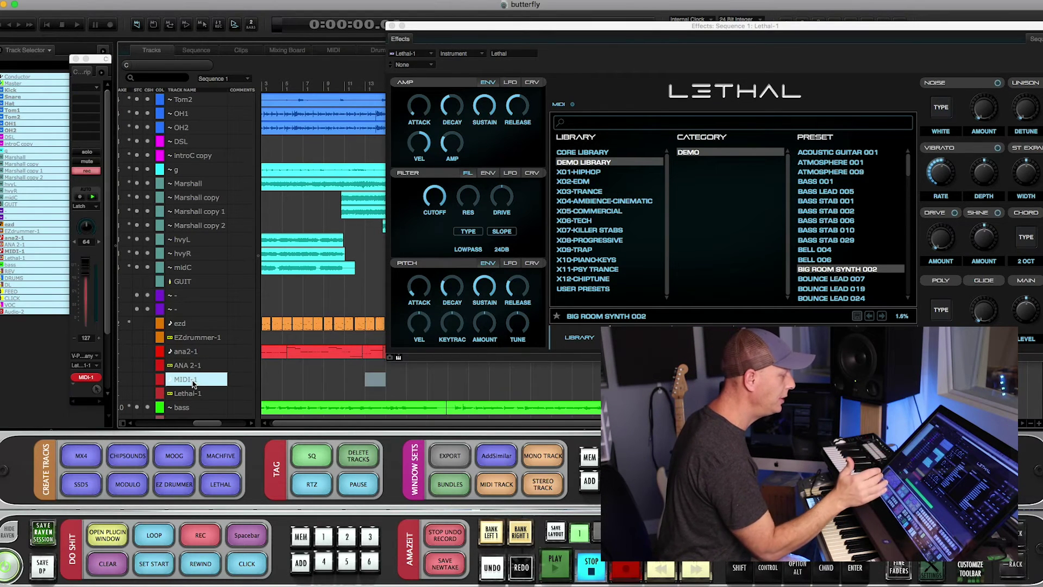
left_click(83, 356)
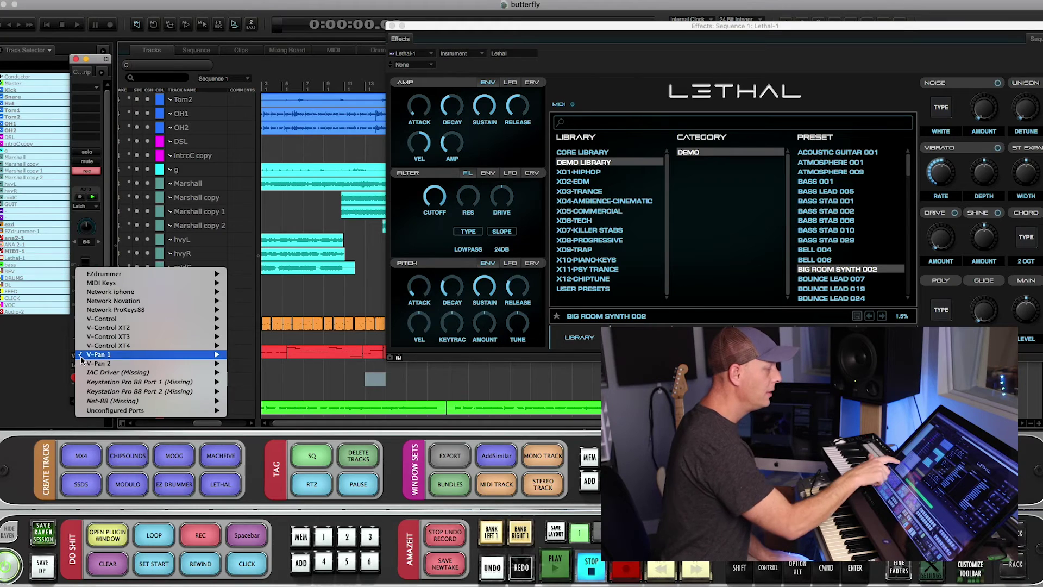
mouse_move(168, 300)
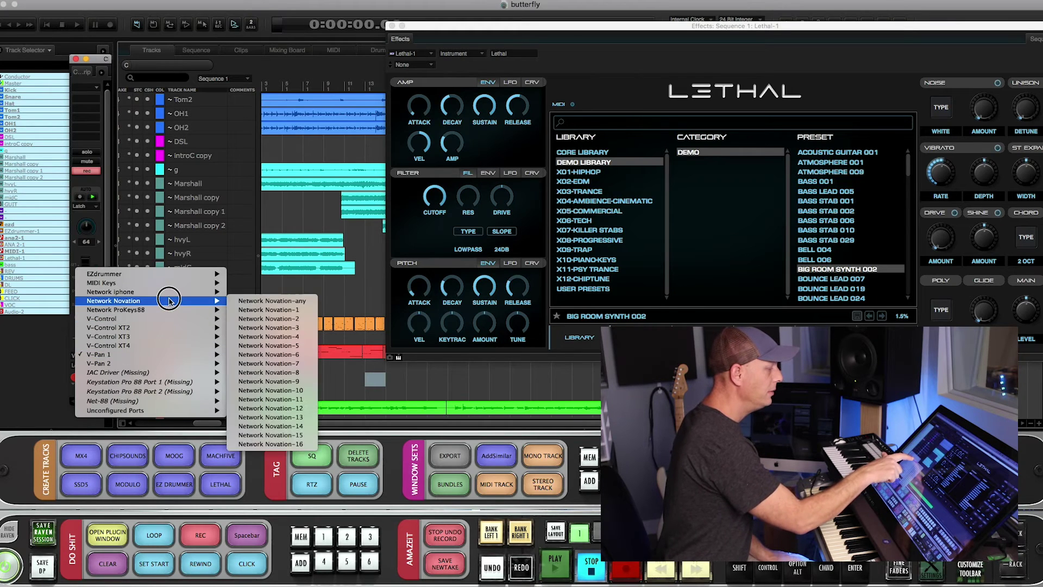
left_click(266, 301)
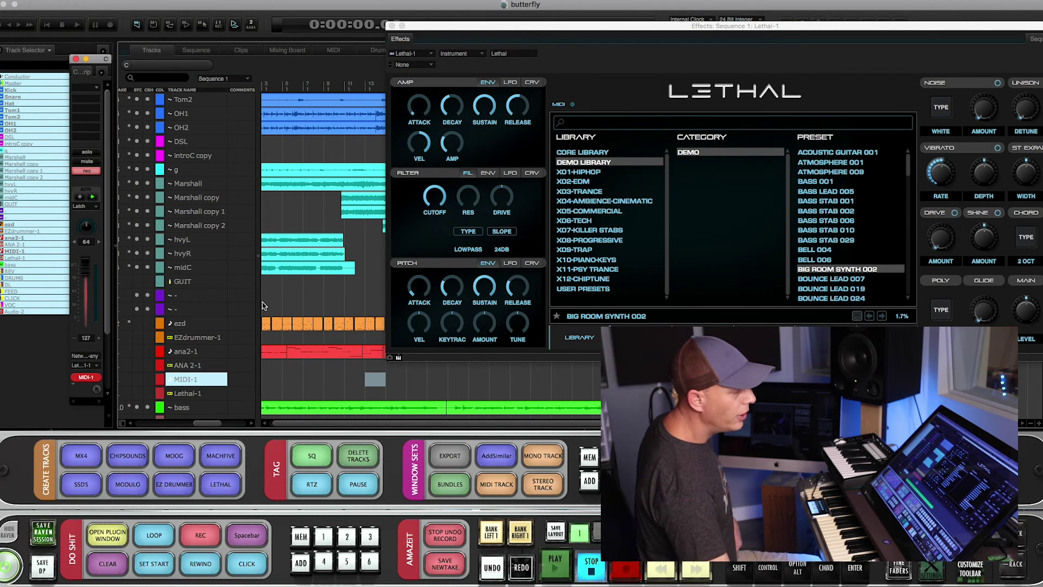
mouse_move(762, 568)
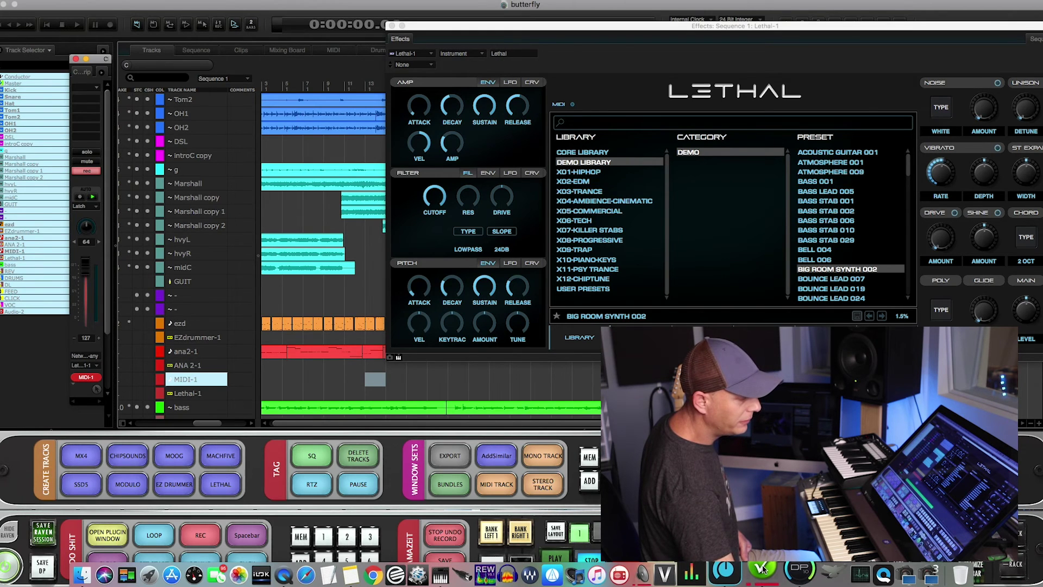
left_click(676, 579)
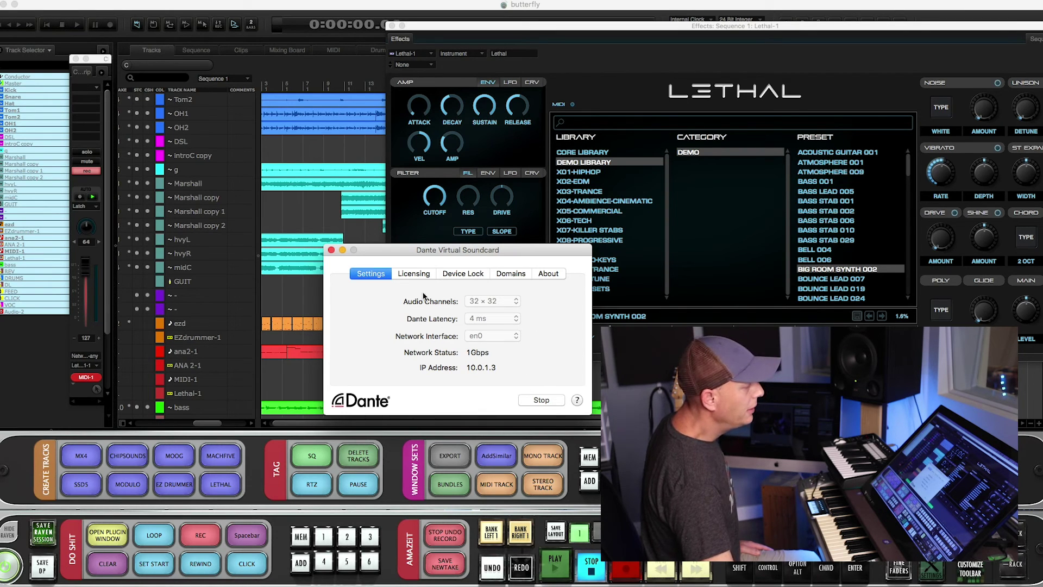
left_click(332, 250)
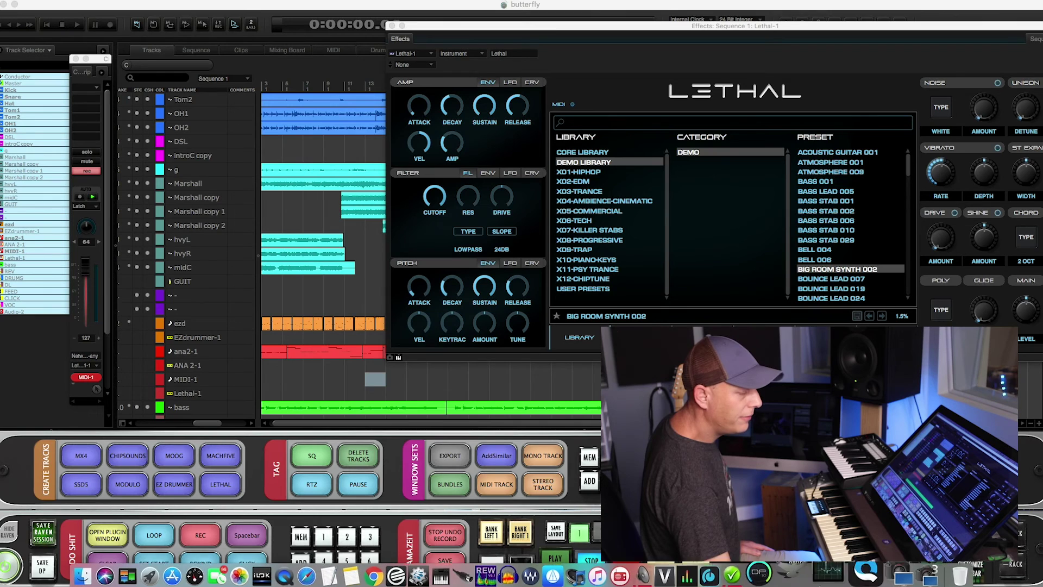
left_click(760, 571)
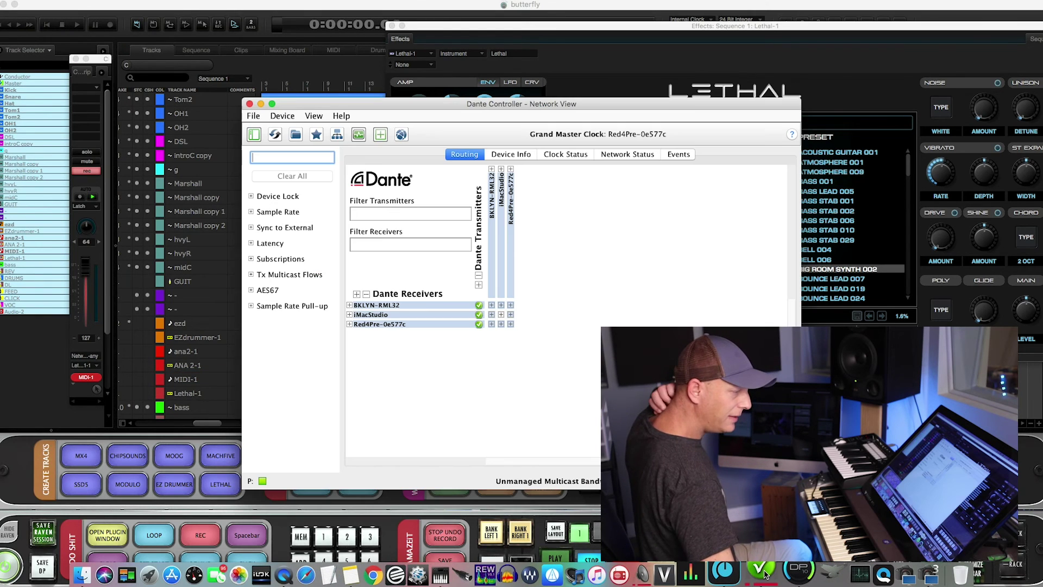
left_click(478, 285)
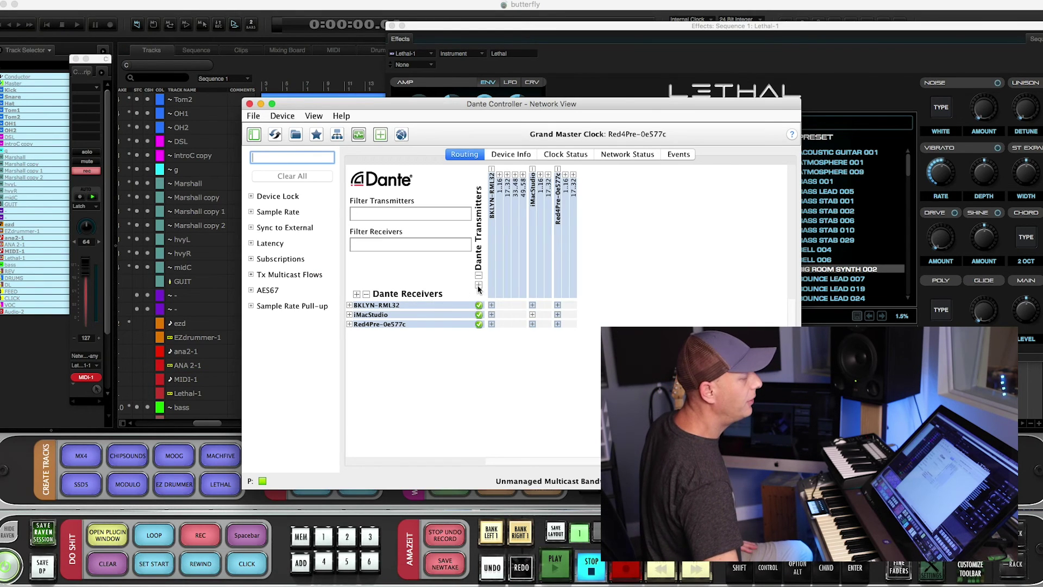
left_click(356, 294)
left_click(356, 294)
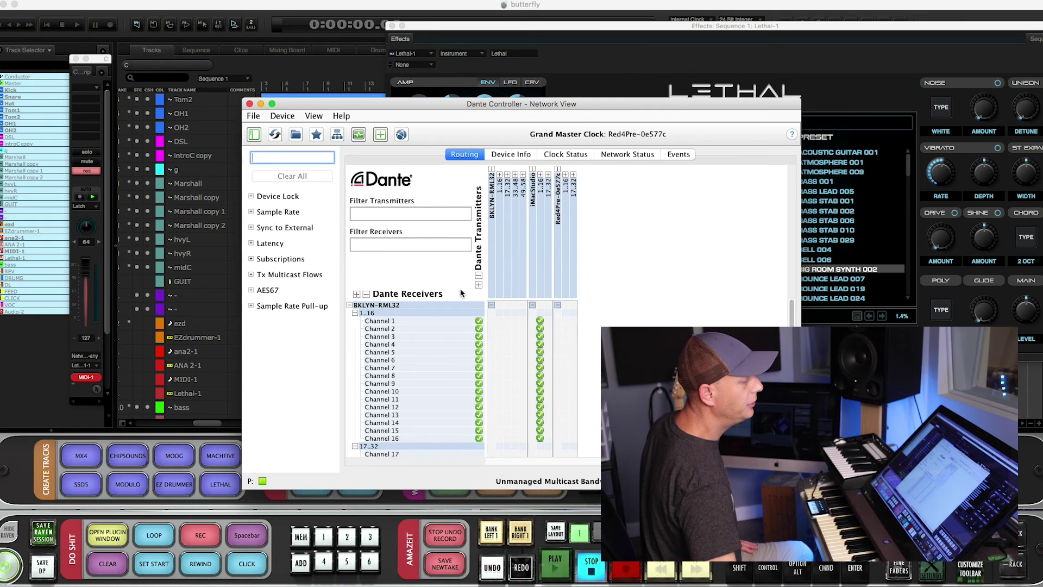
left_click(478, 285)
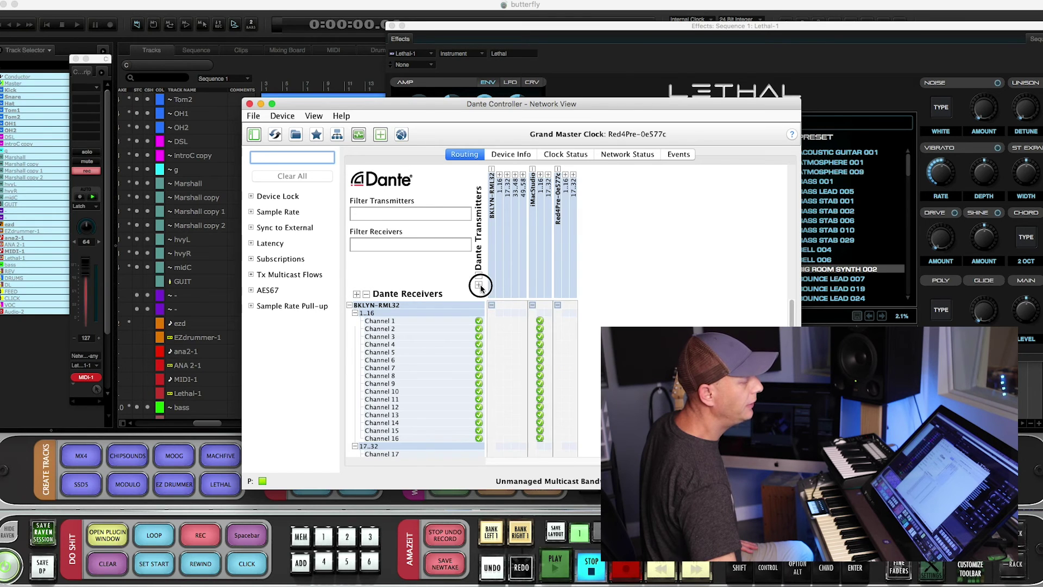
left_click(273, 105)
scroll(854, 299, "down", 1)
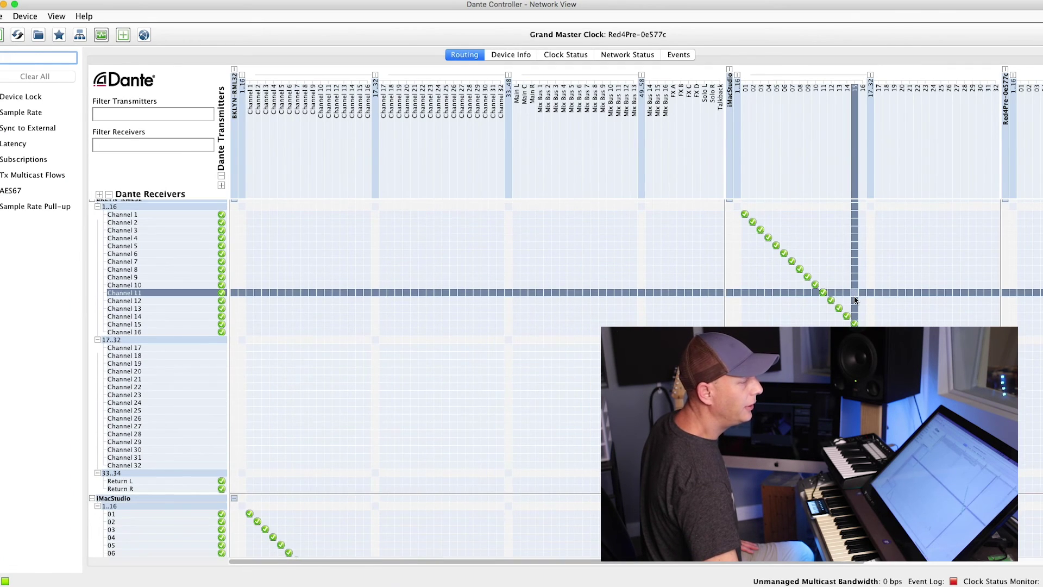
scroll(854, 300, "down", 1)
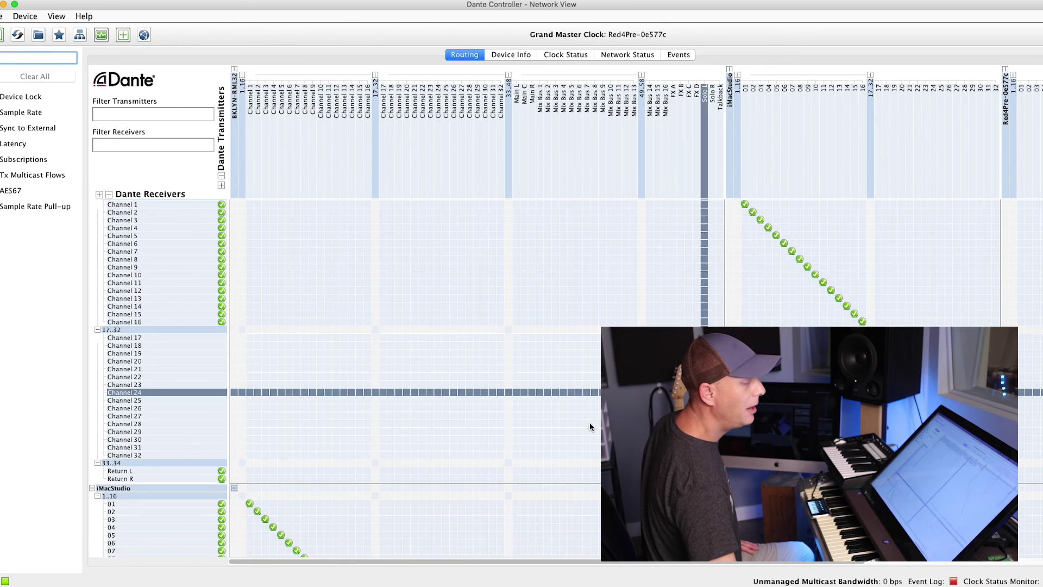
scroll(591, 427, "down", 8)
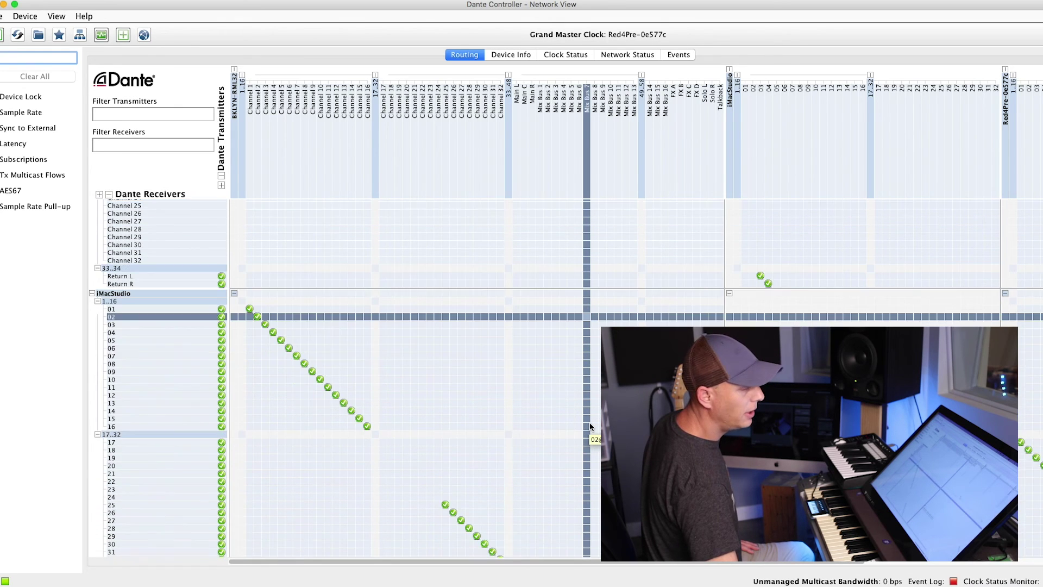
scroll(590, 427, "down", 4)
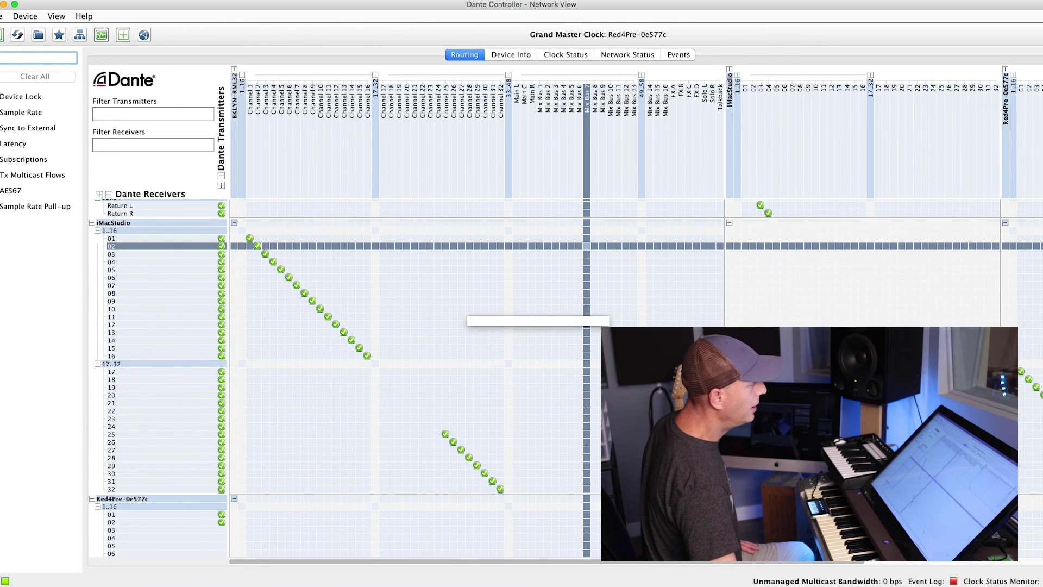